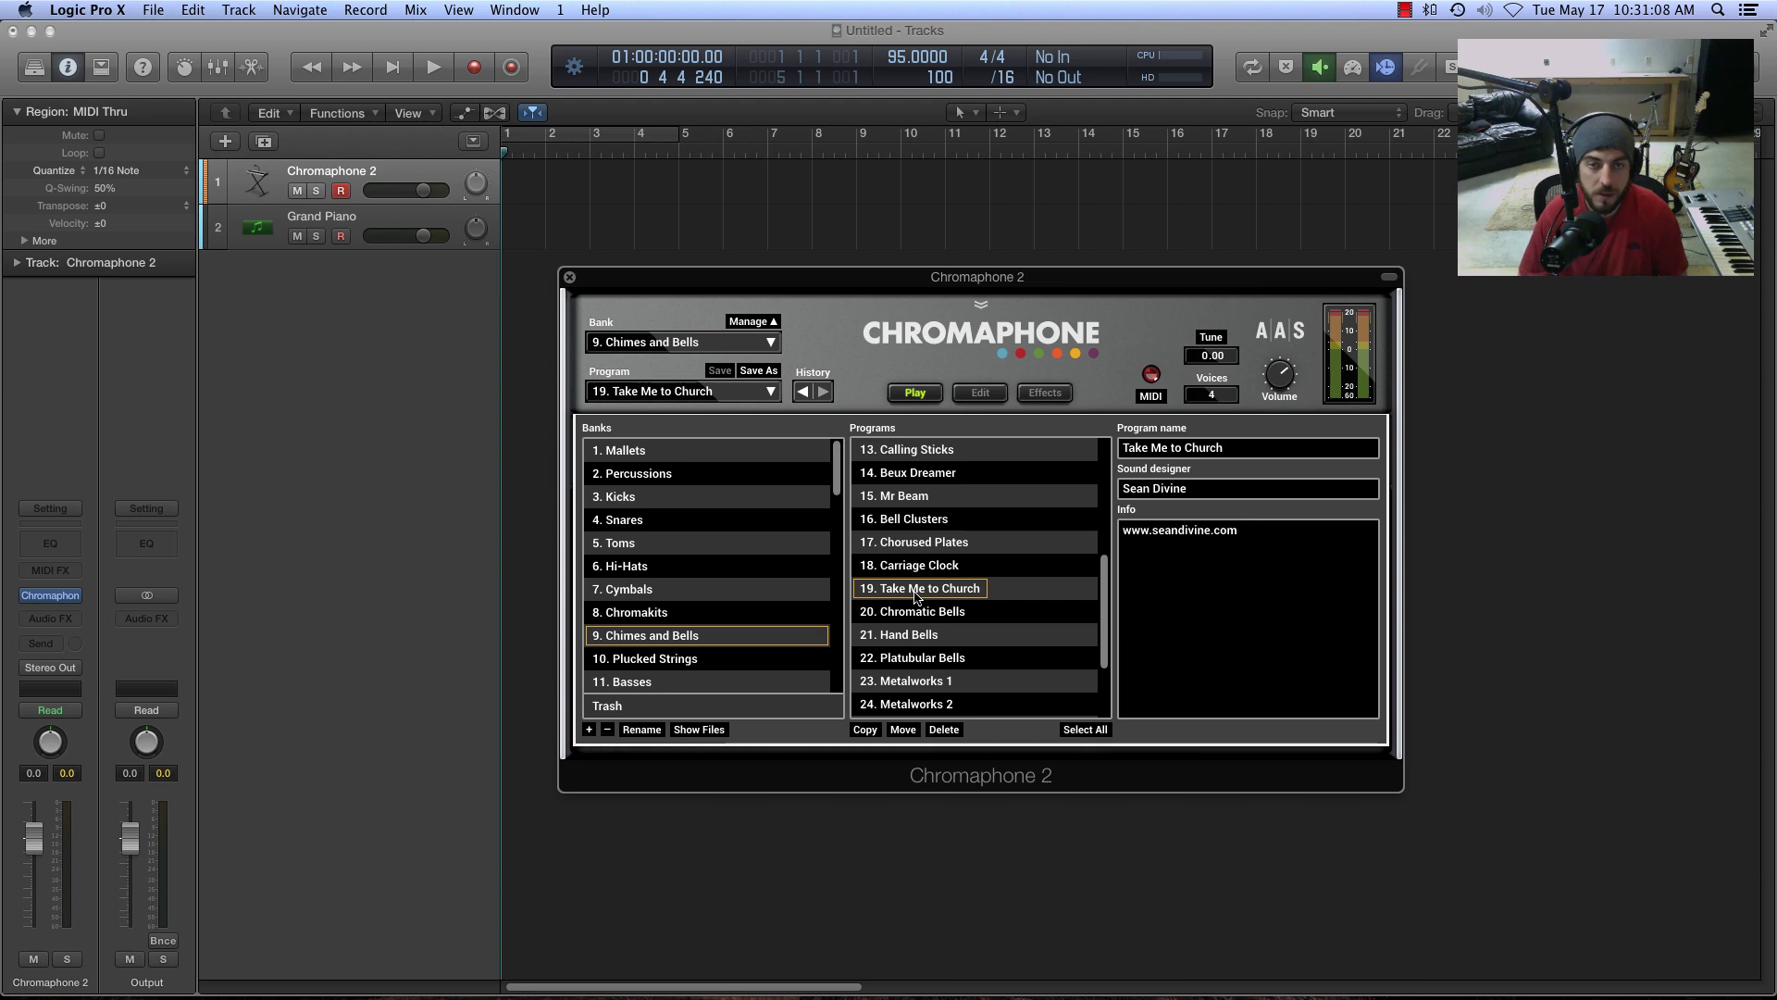
Leave the program browser for the Play view and reposition the plug-in window.
{"action": "left_click", "coordinate": [914, 393]}
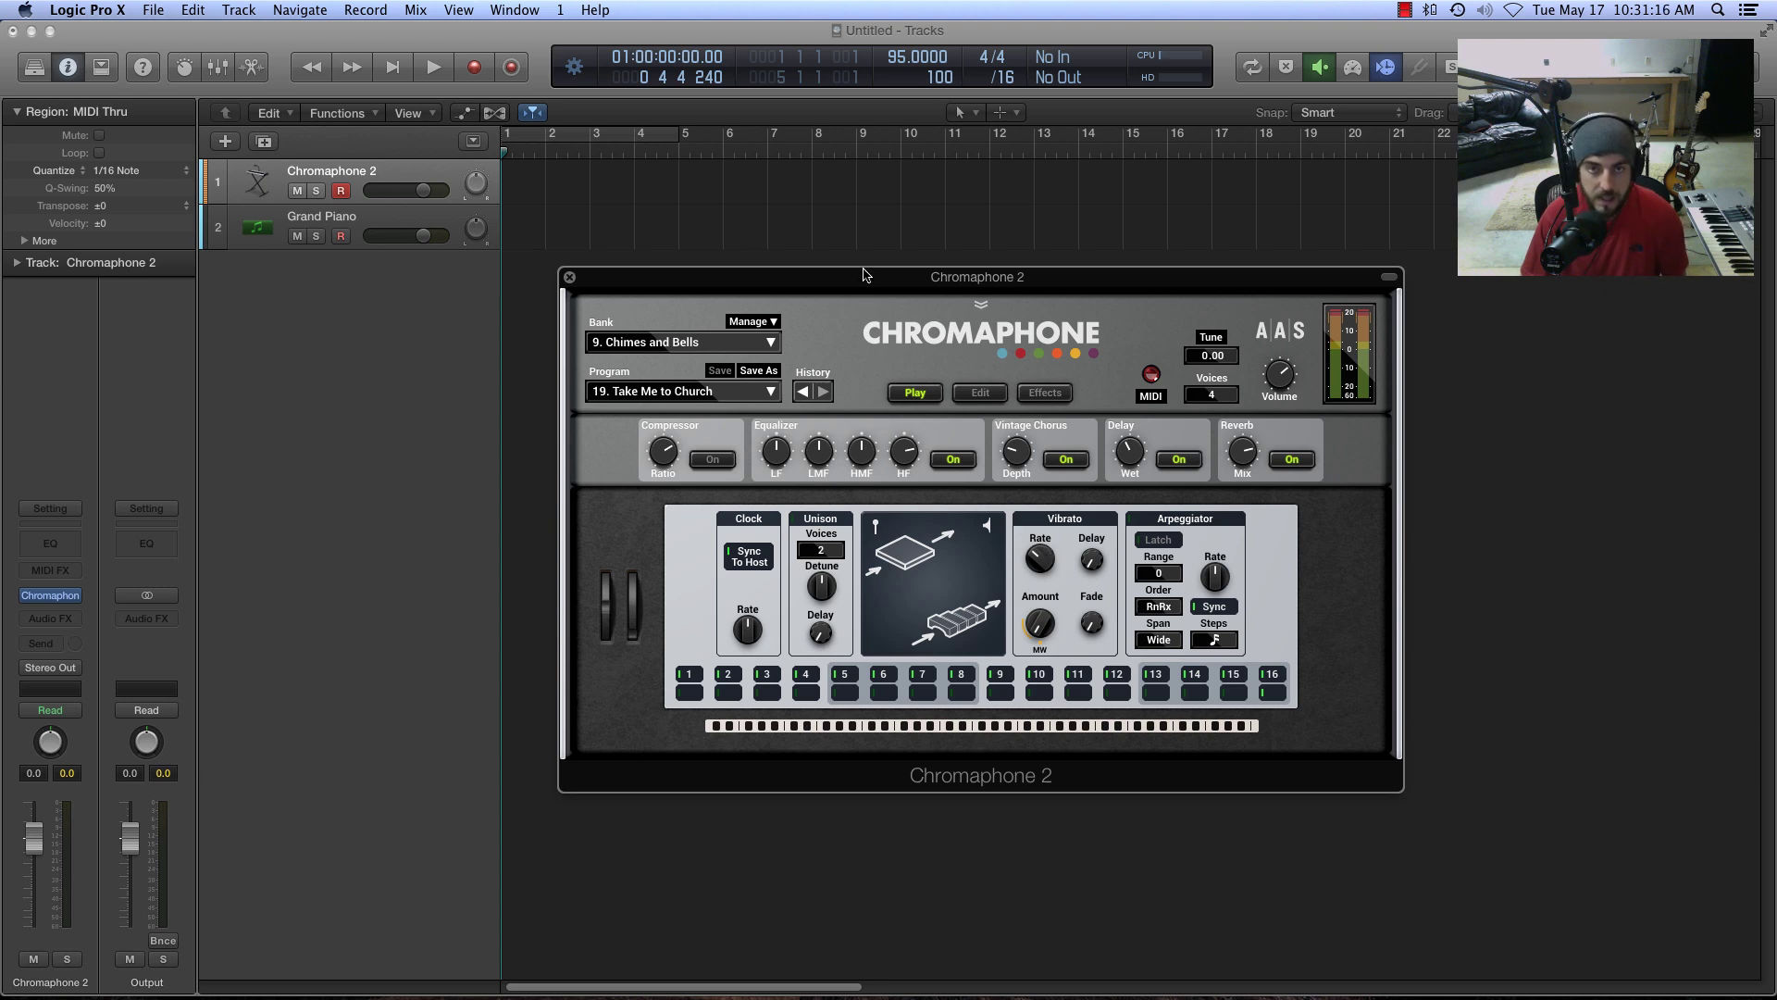
{"action": "left_click_drag", "start_coordinate": [868, 278], "coordinate": [868, 251]}
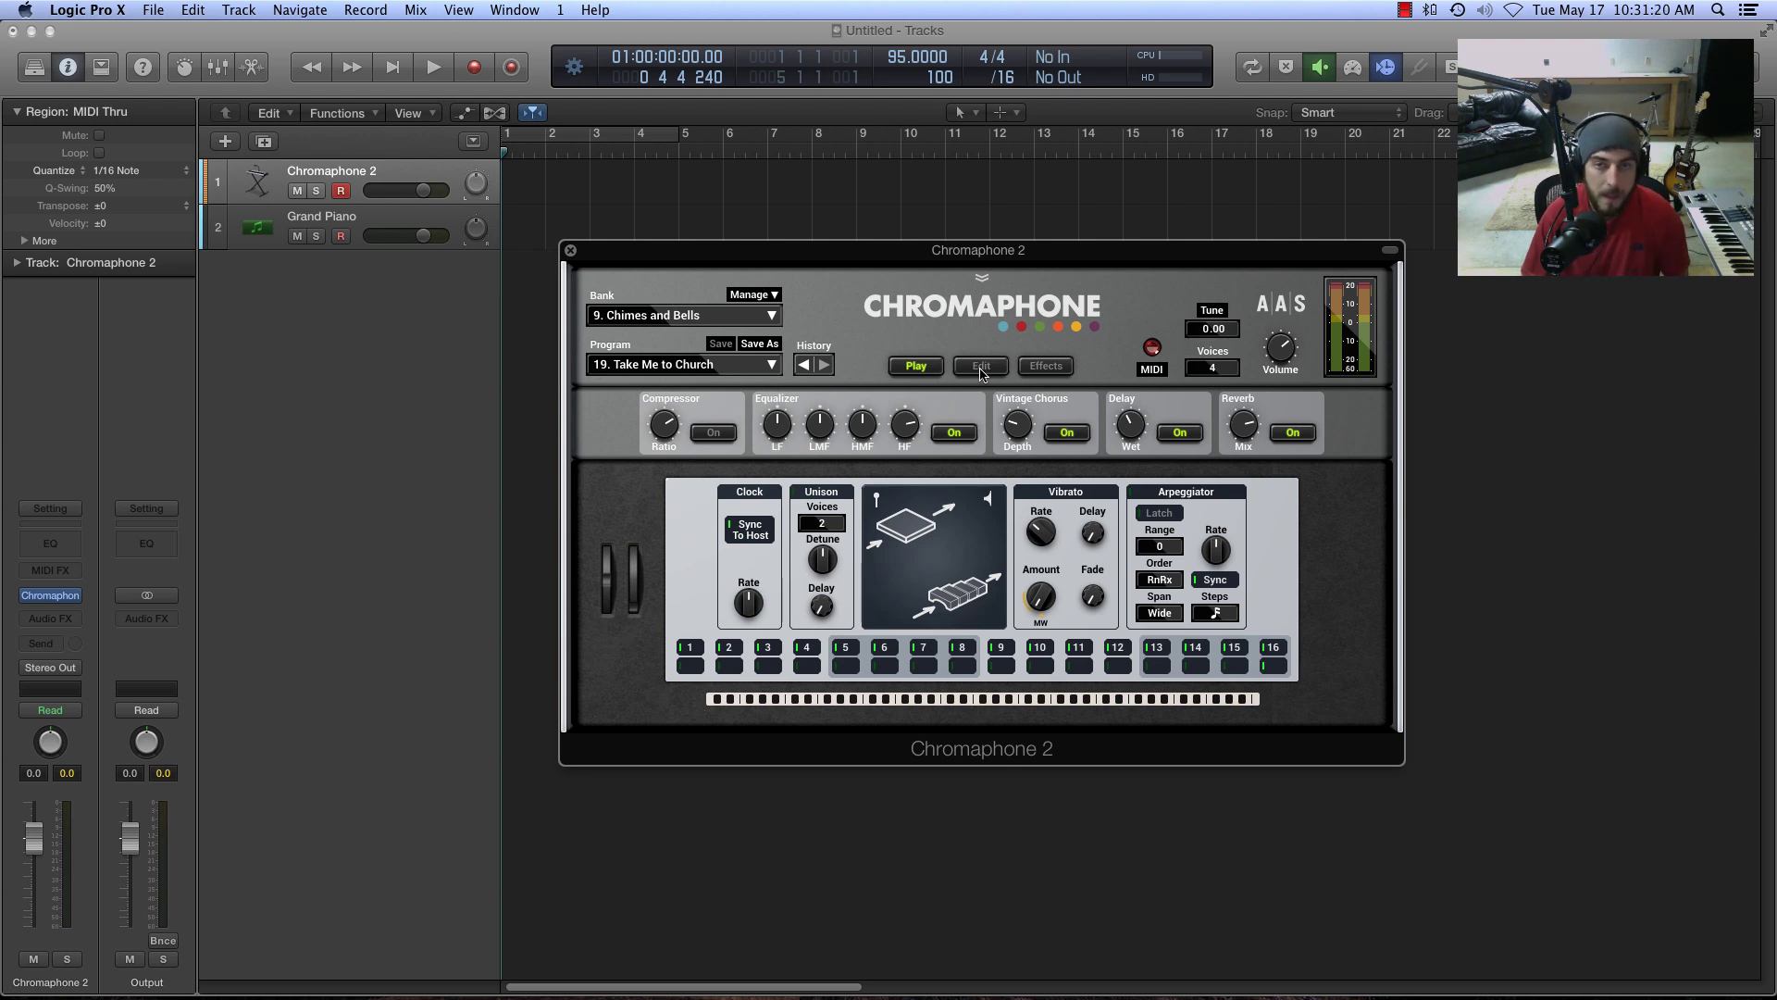
{"action": "left_click_drag", "start_coordinate": [876, 261], "coordinate": [879, 281]}
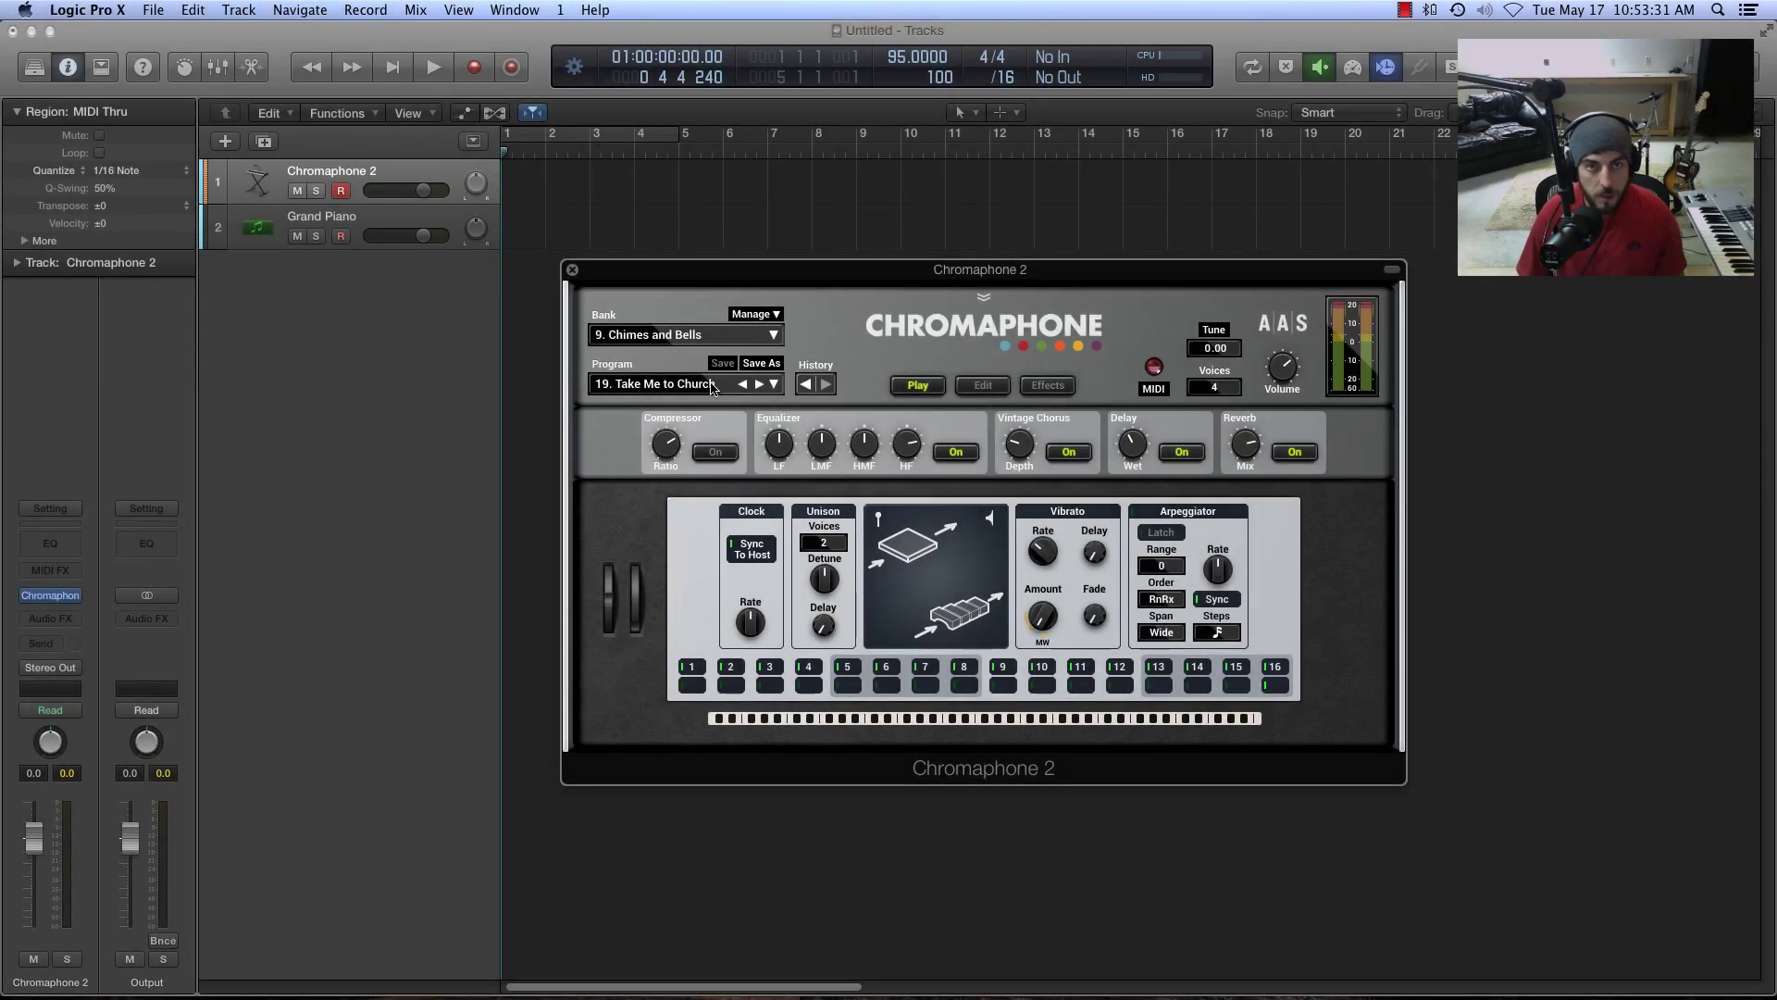
Load the Home Alone program from the Chimes and Bells bank and look at its entry in the program manager.
{"action": "left_click", "coordinate": [712, 387]}
{"action": "scroll", "coordinate": [711, 428], "scroll_direction": "up", "scroll_amount": 5}
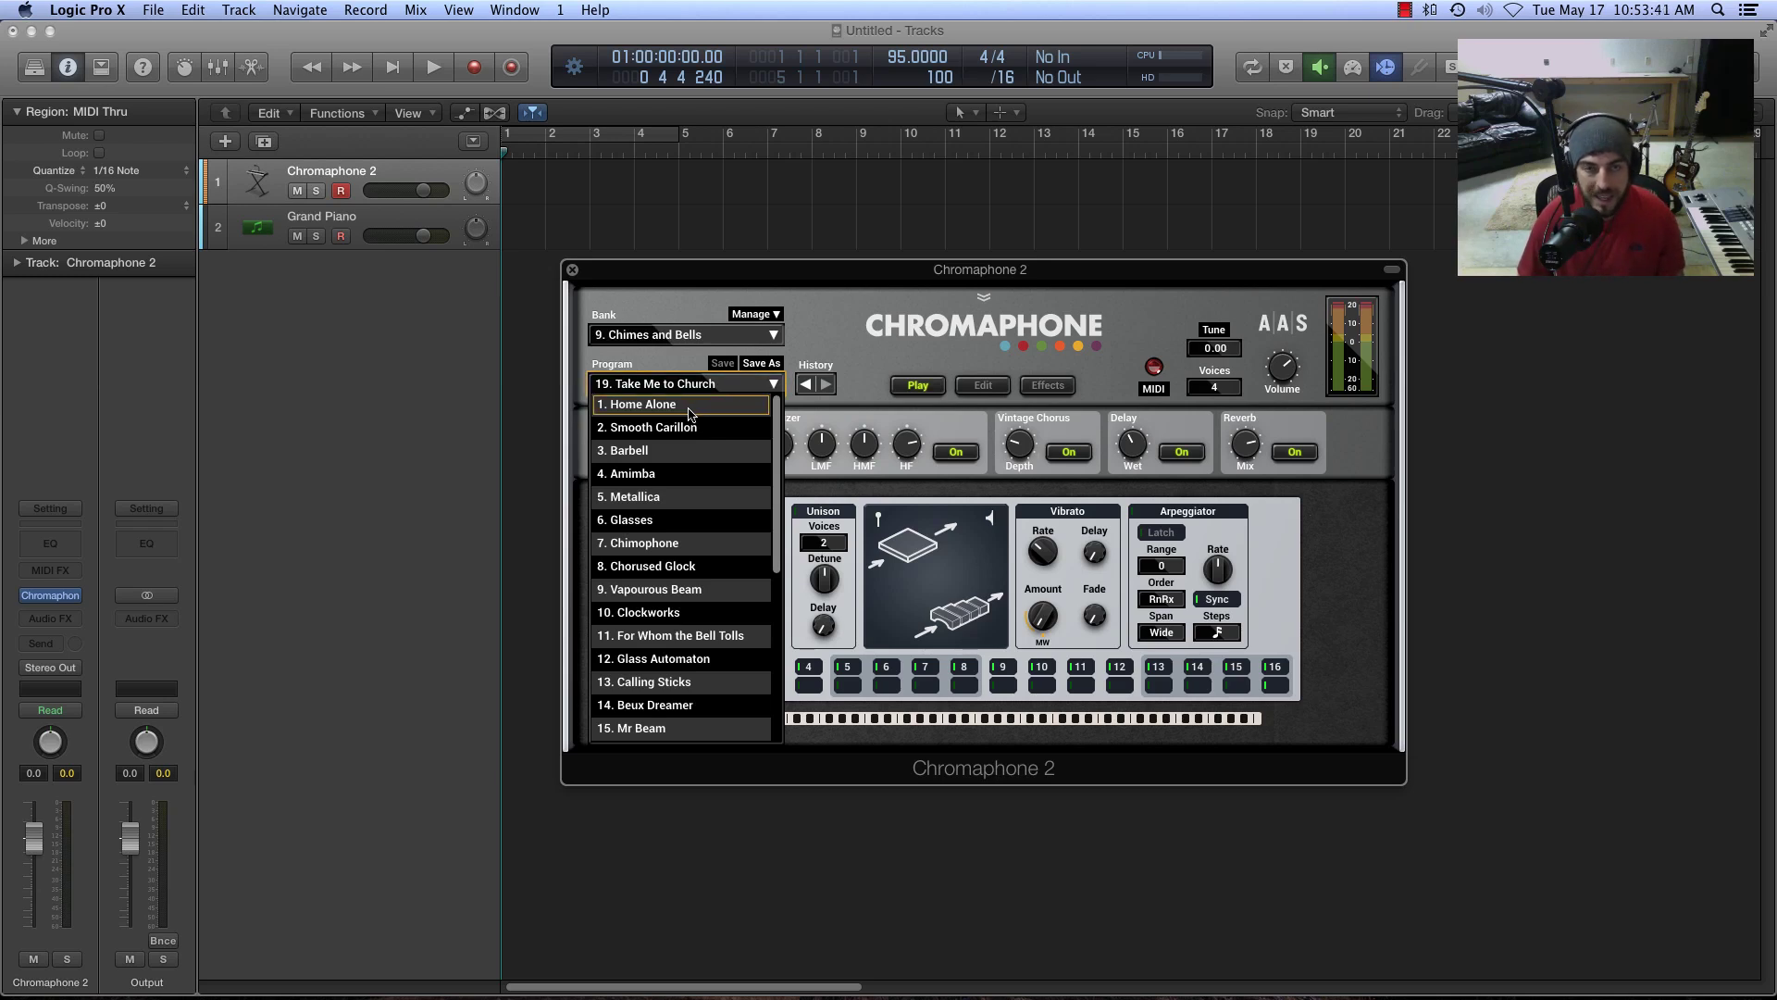
{"action": "left_click", "coordinate": [689, 413]}
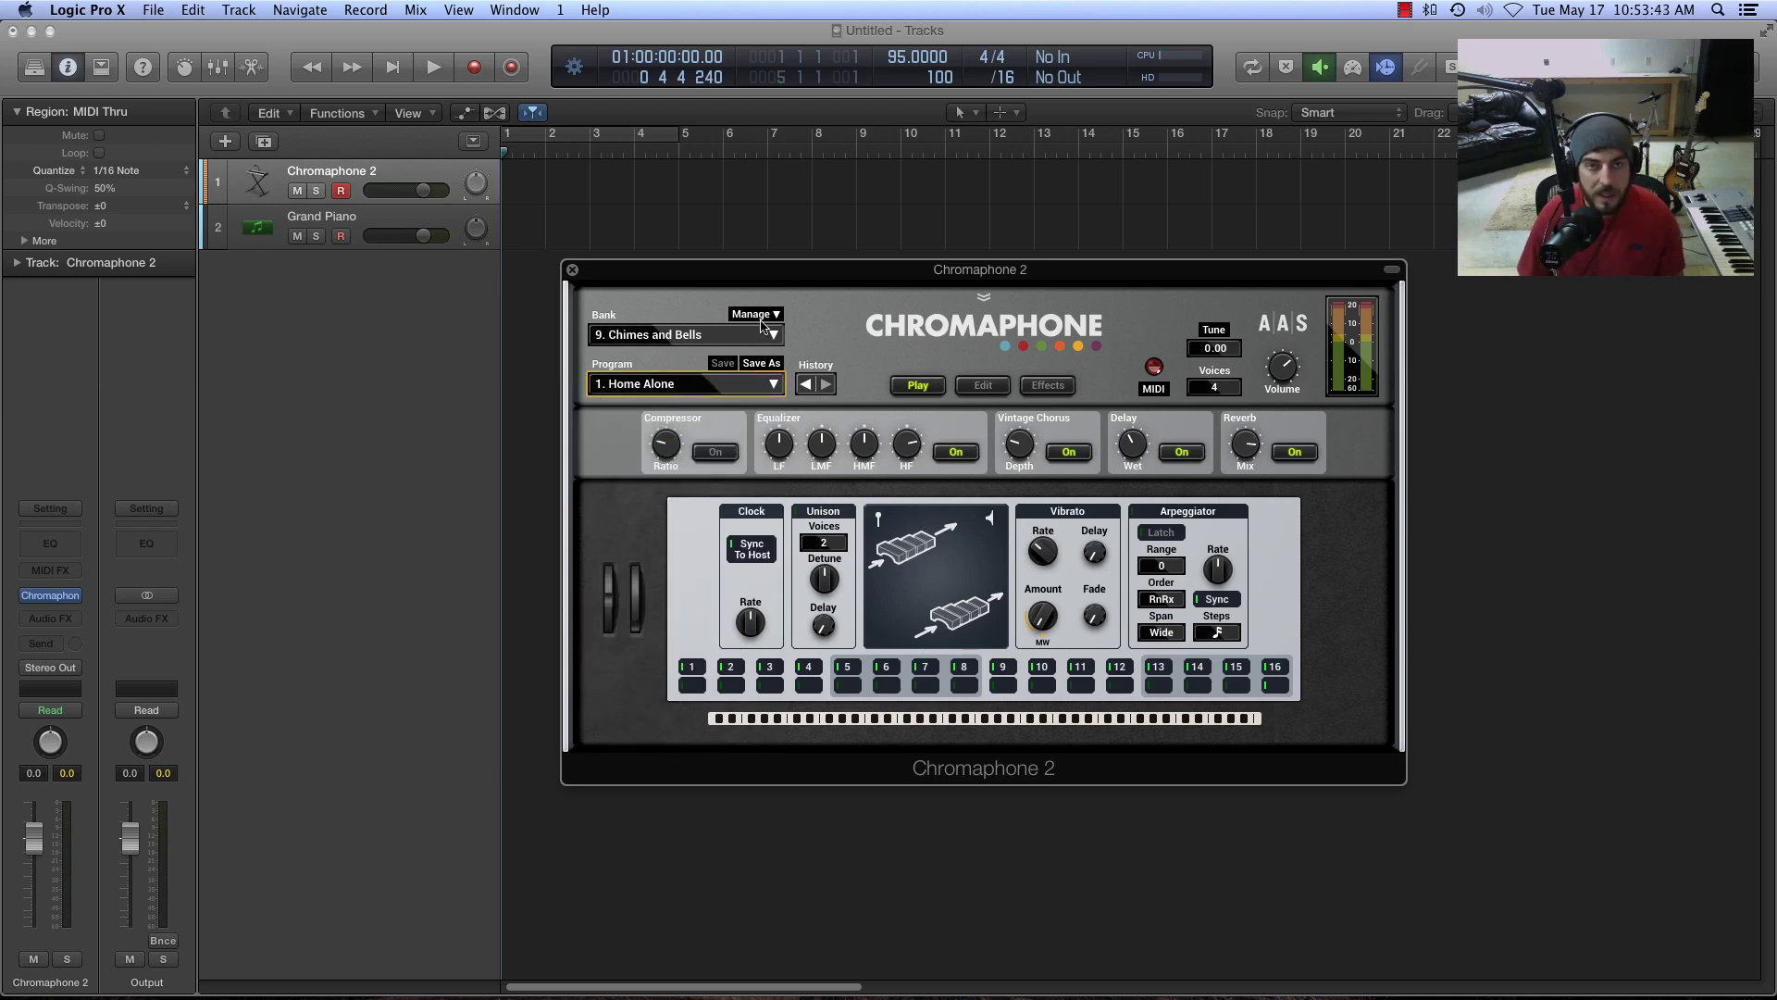
{"action": "left_click", "coordinate": [760, 315]}
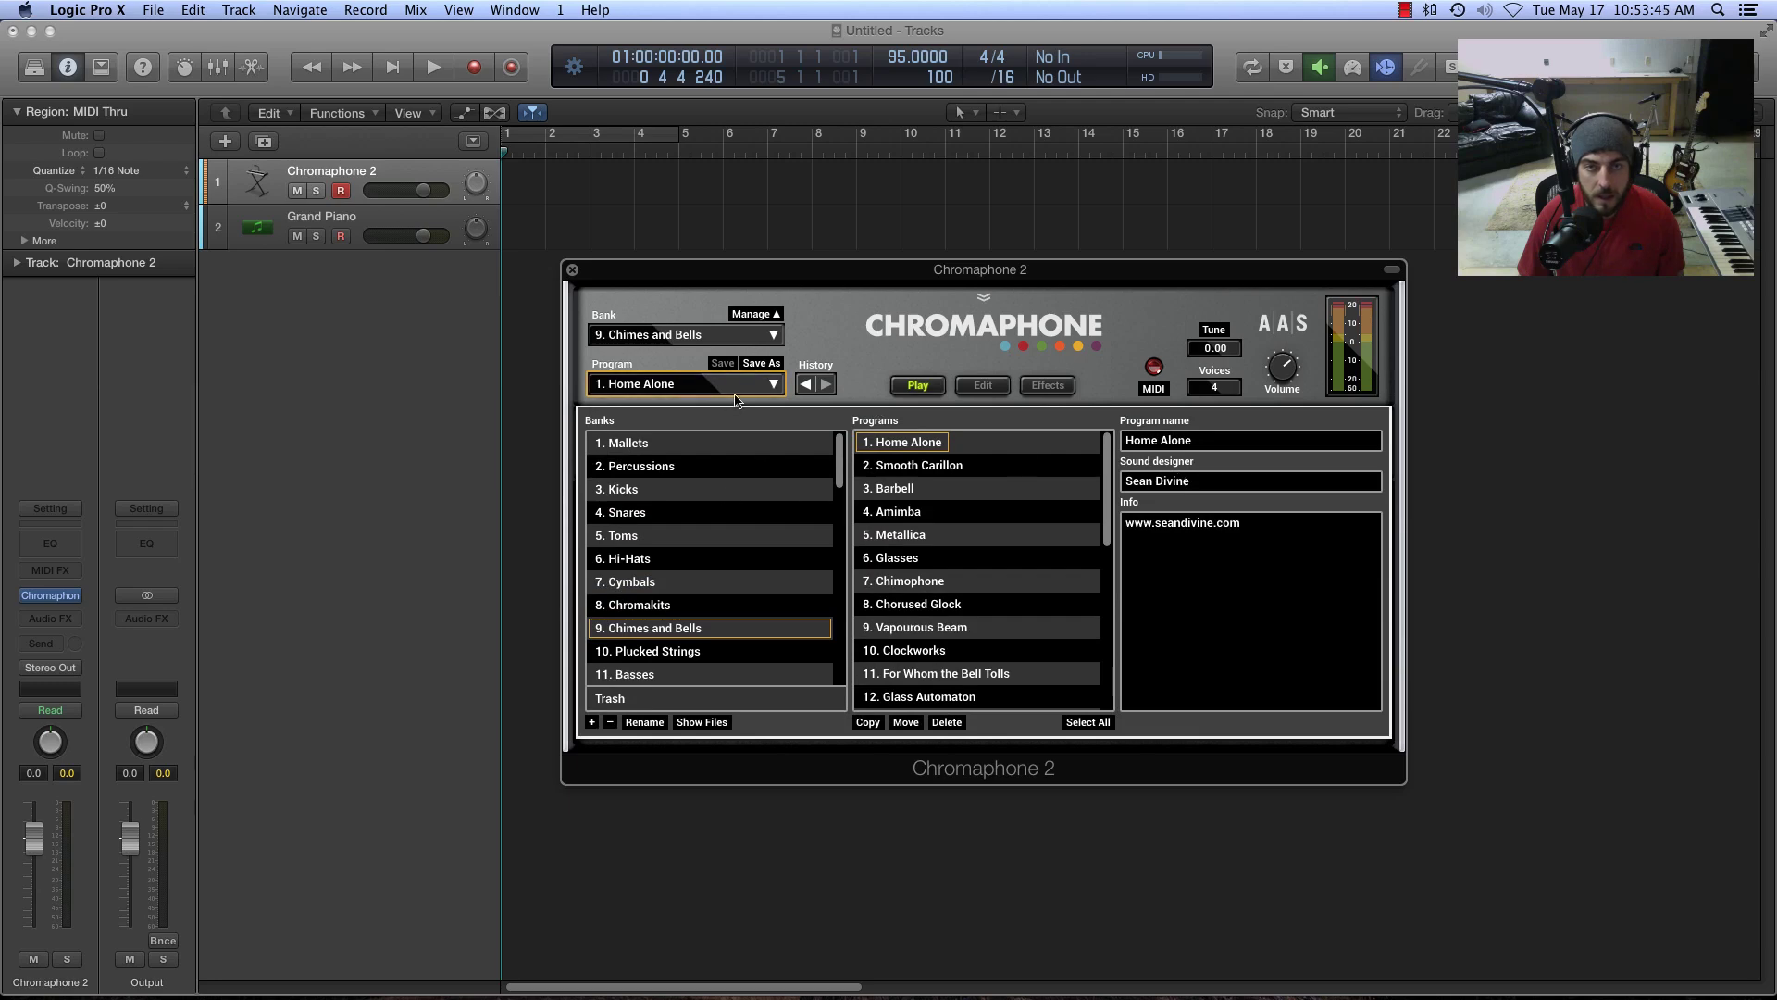
{"action": "left_click", "coordinate": [761, 315]}
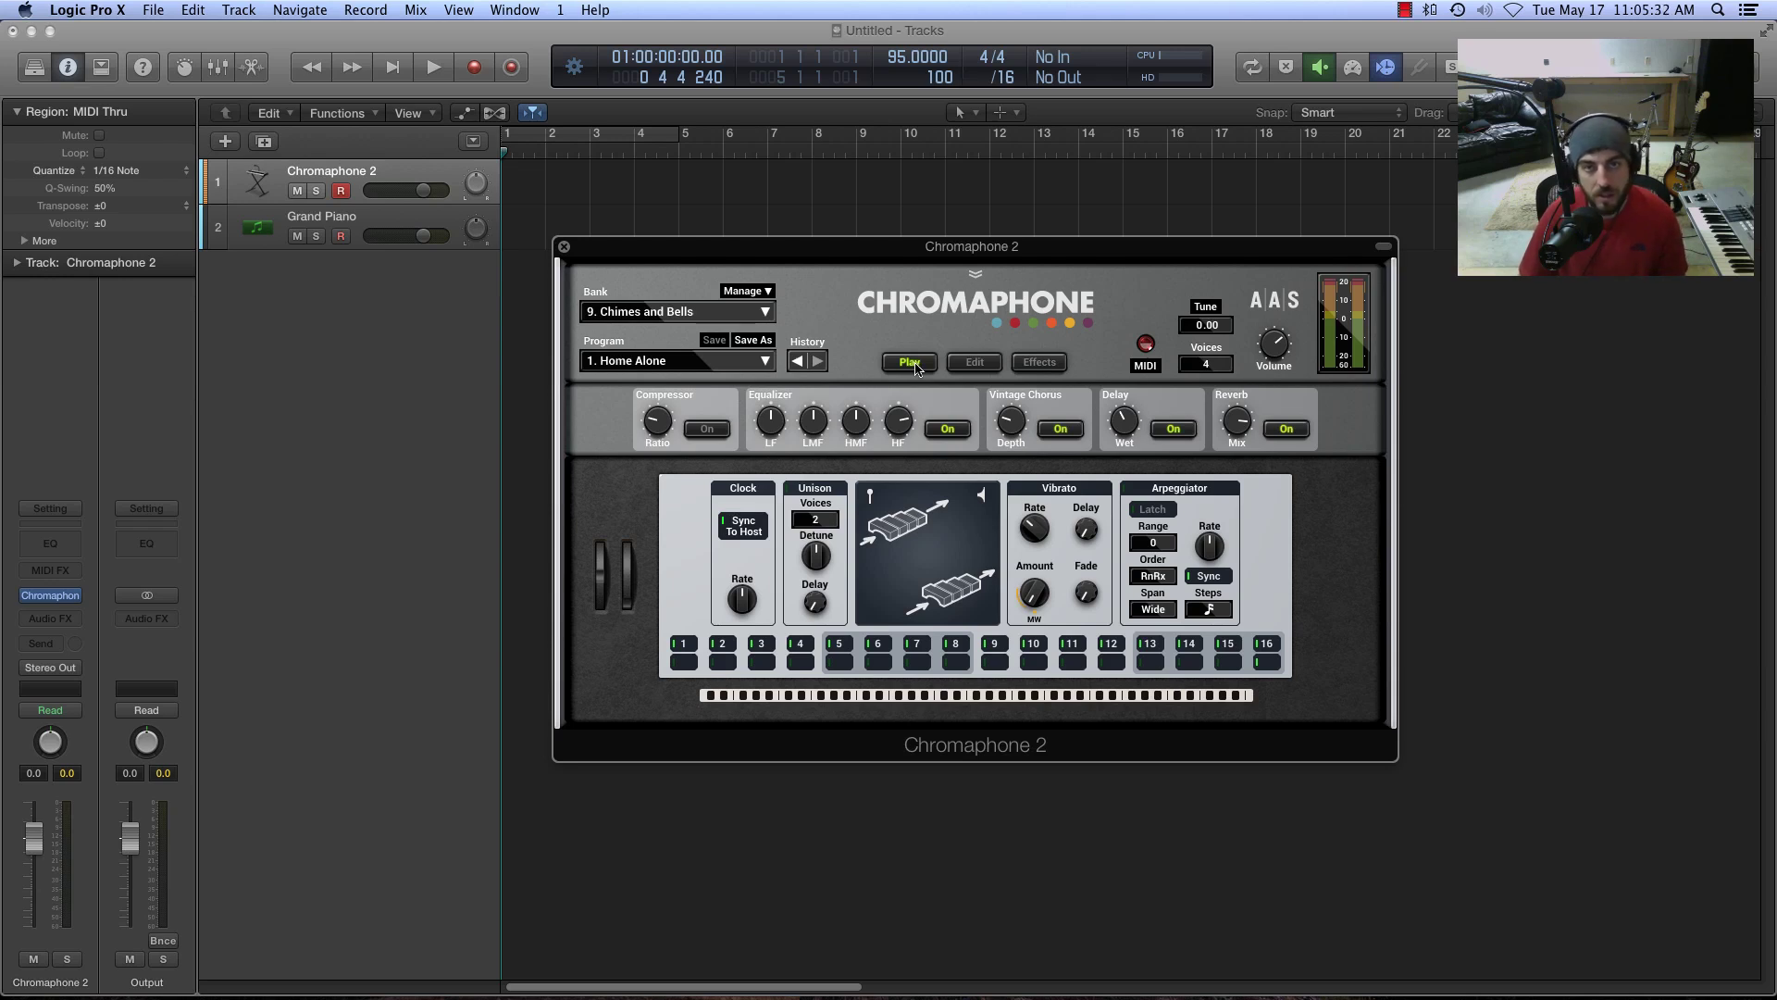
Open the sound-editing view and change Resonator A's type to Plate.
{"action": "left_click", "coordinate": [983, 367]}
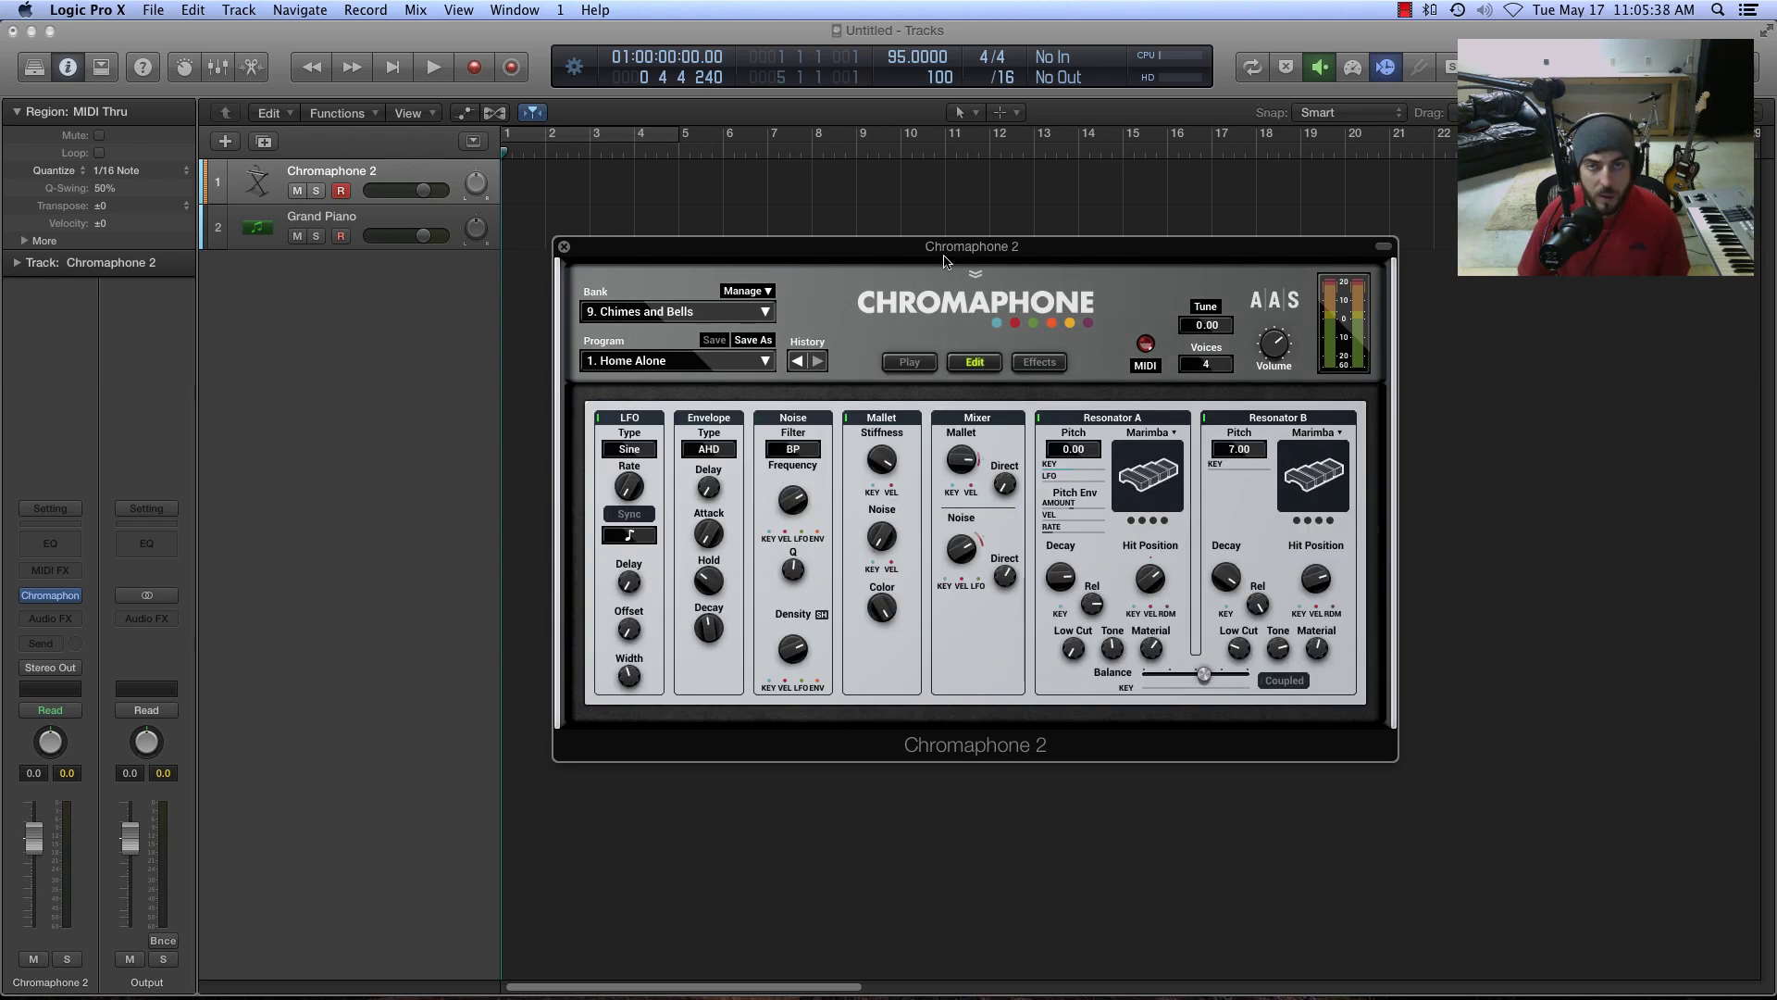
{"action": "mouse_move", "coordinate": [902, 252]}
{"action": "left_mouse_down"}
{"action": "mouse_move", "coordinate": [892, 239]}
{"action": "mouse_move", "coordinate": [893, 254]}
{"action": "left_mouse_up"}
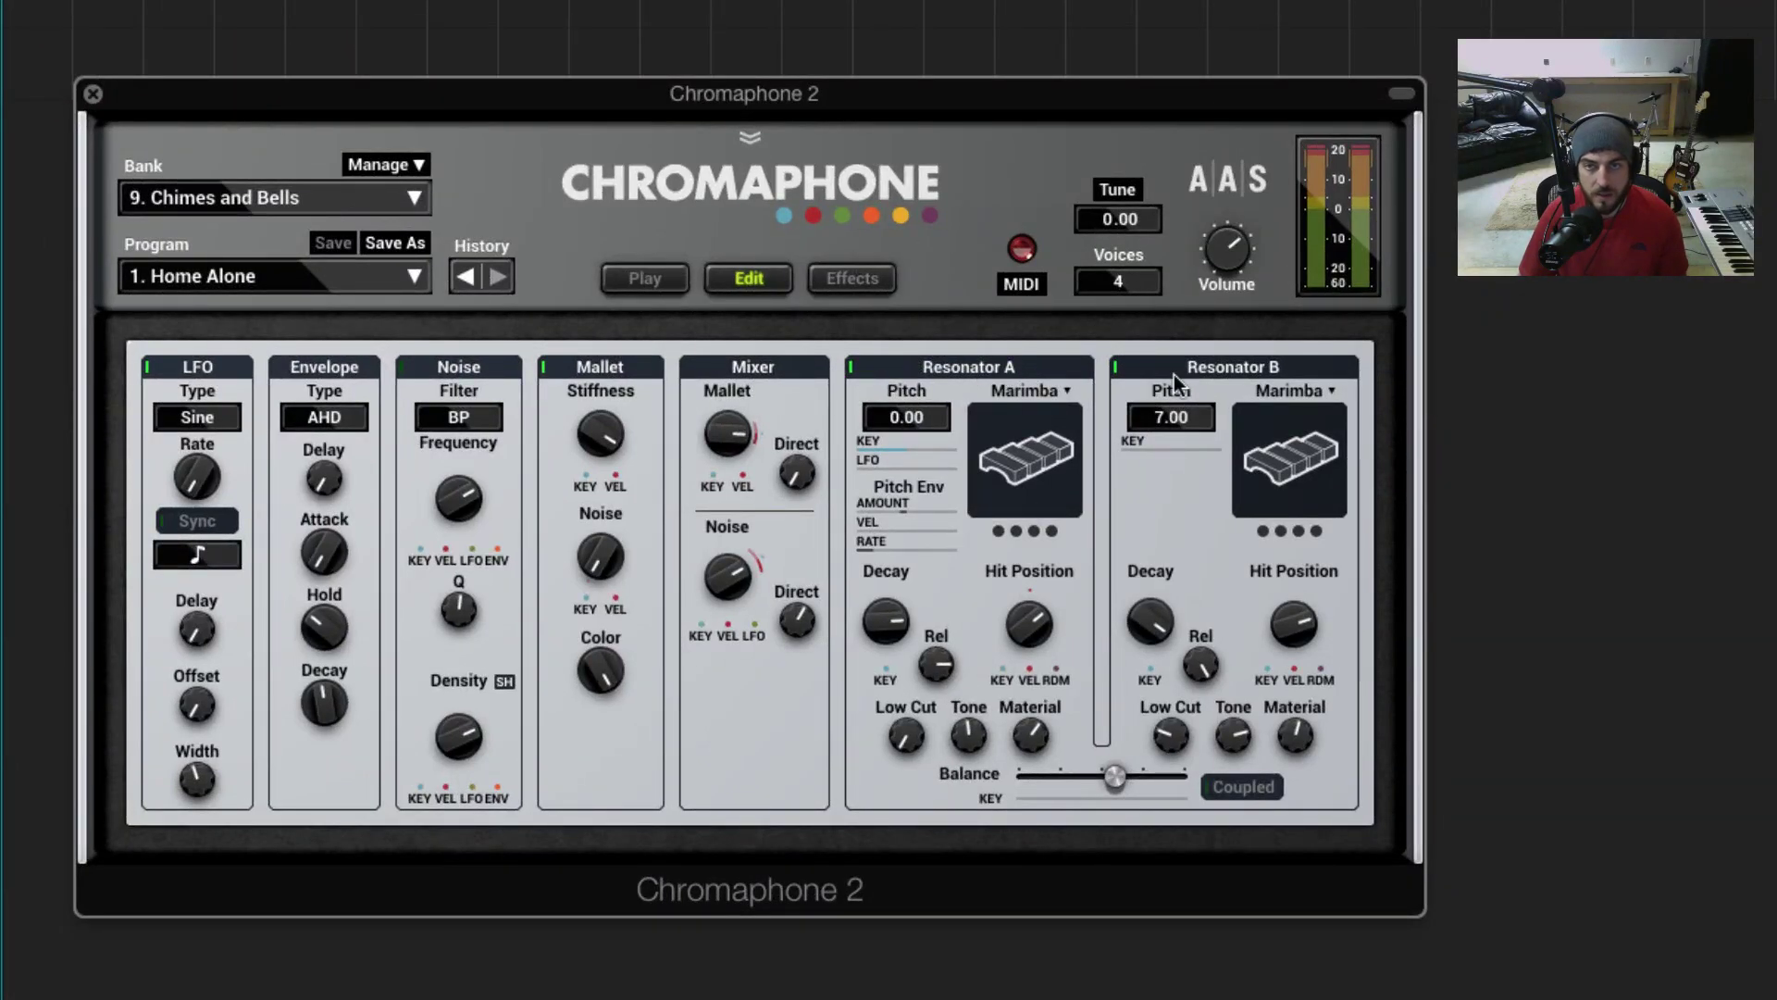
{"action": "left_click", "coordinate": [1013, 391]}
{"action": "left_click", "coordinate": [1018, 389]}
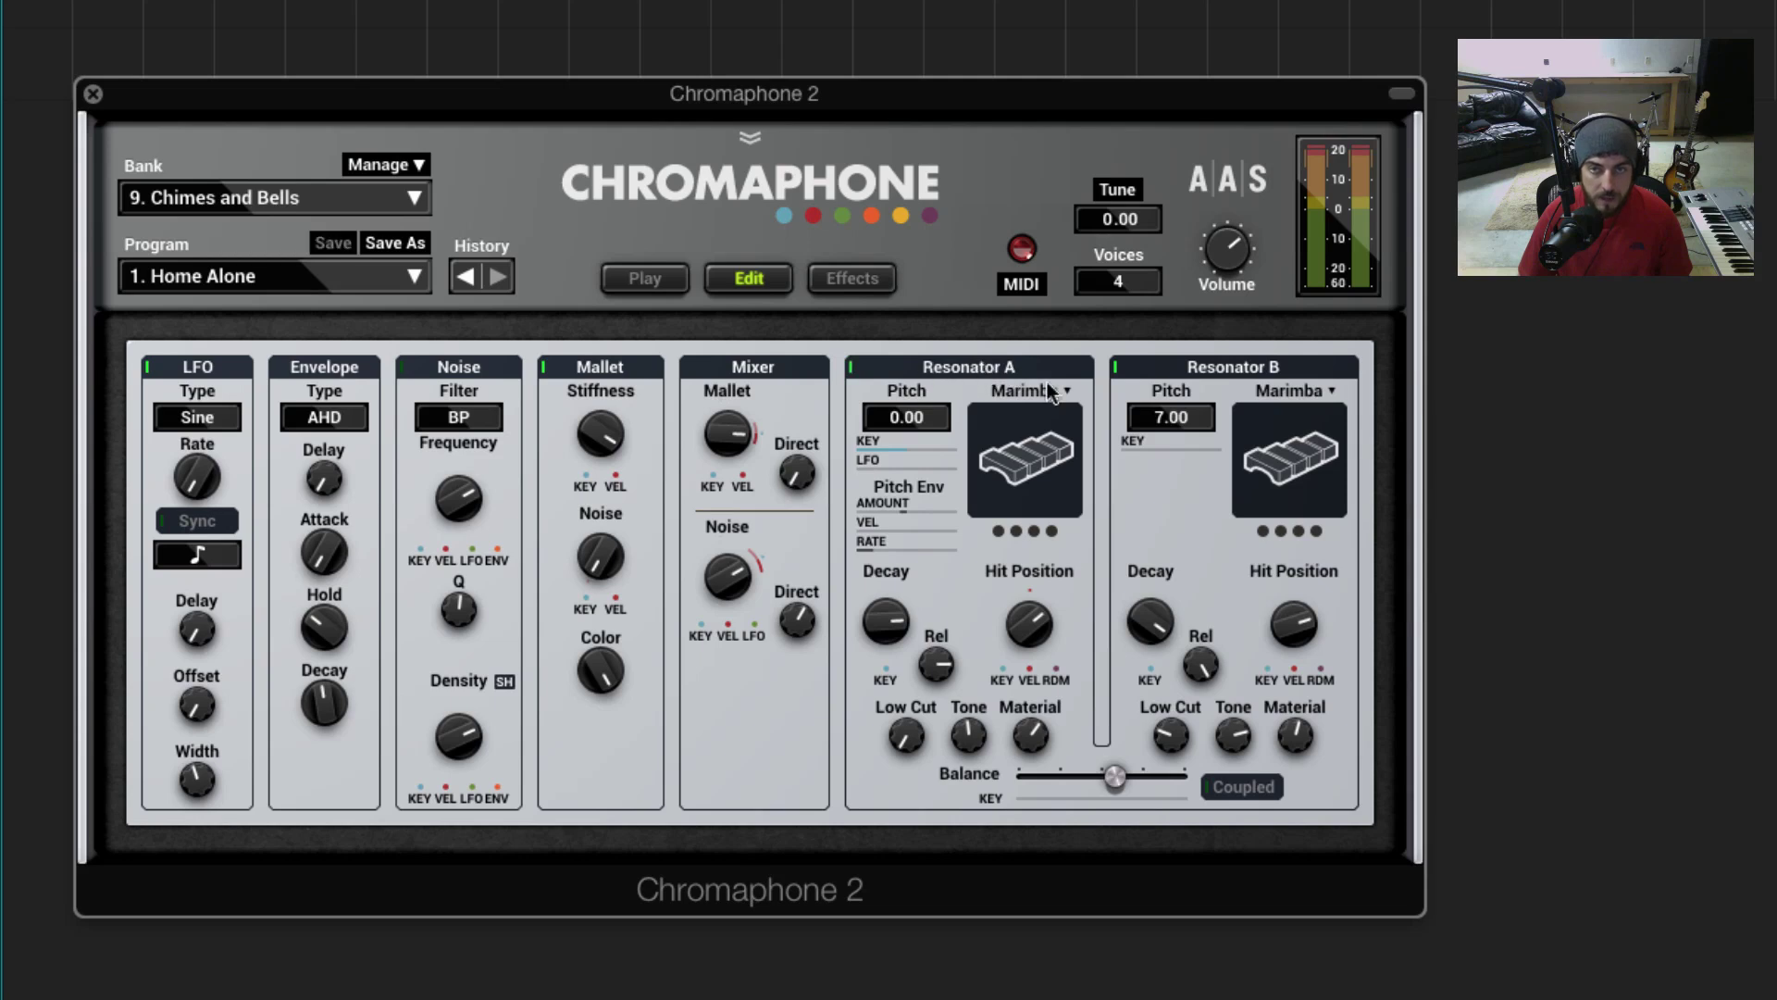
{"action": "left_click", "coordinate": [1048, 389]}
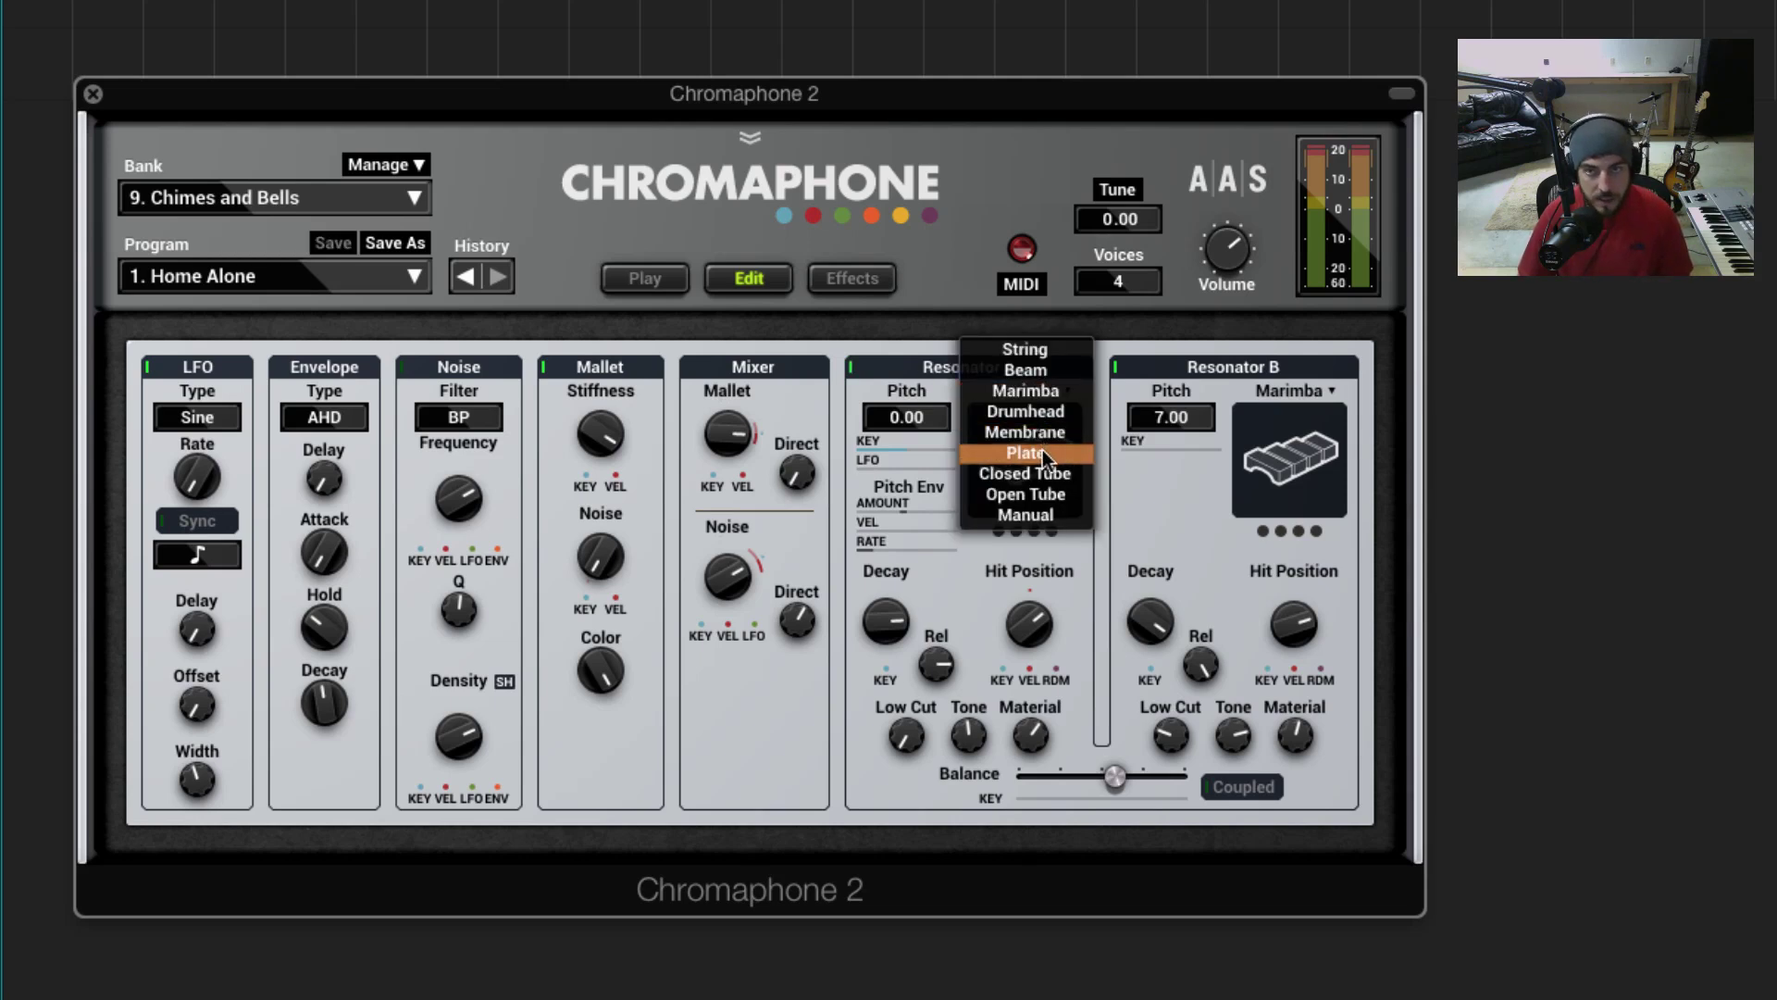
{"action": "left_click", "coordinate": [959, 330]}
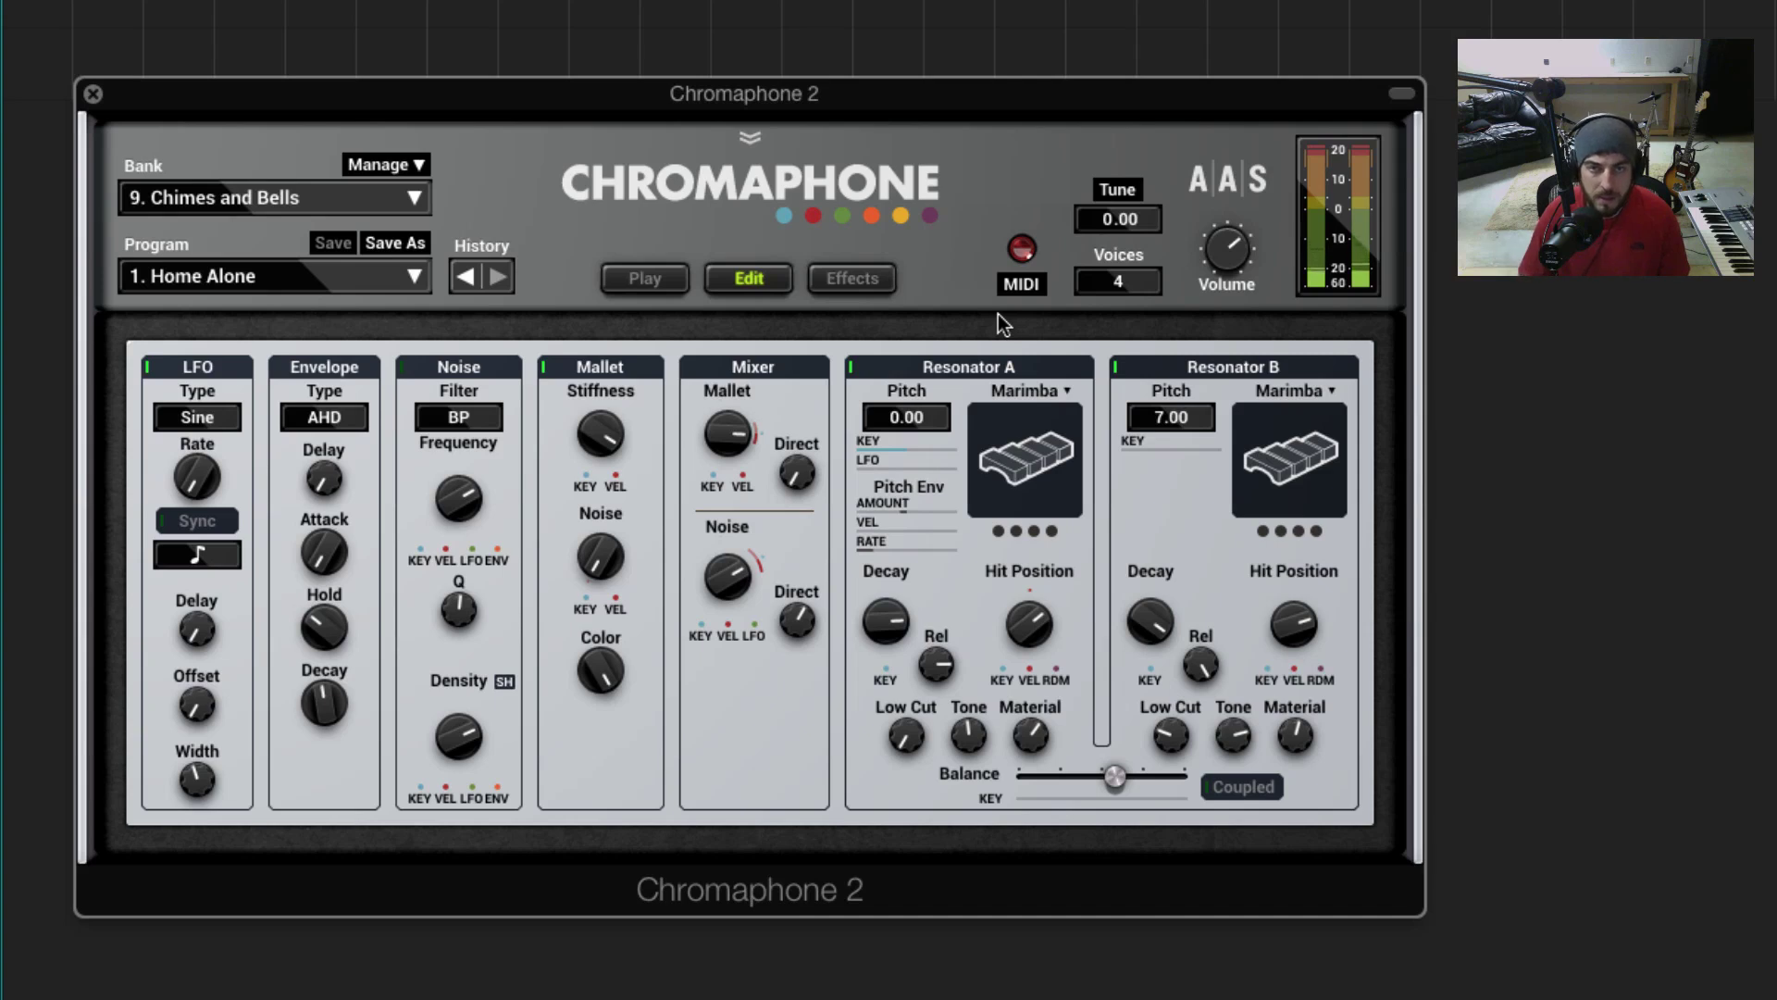
{"action": "left_click", "coordinate": [1050, 388]}
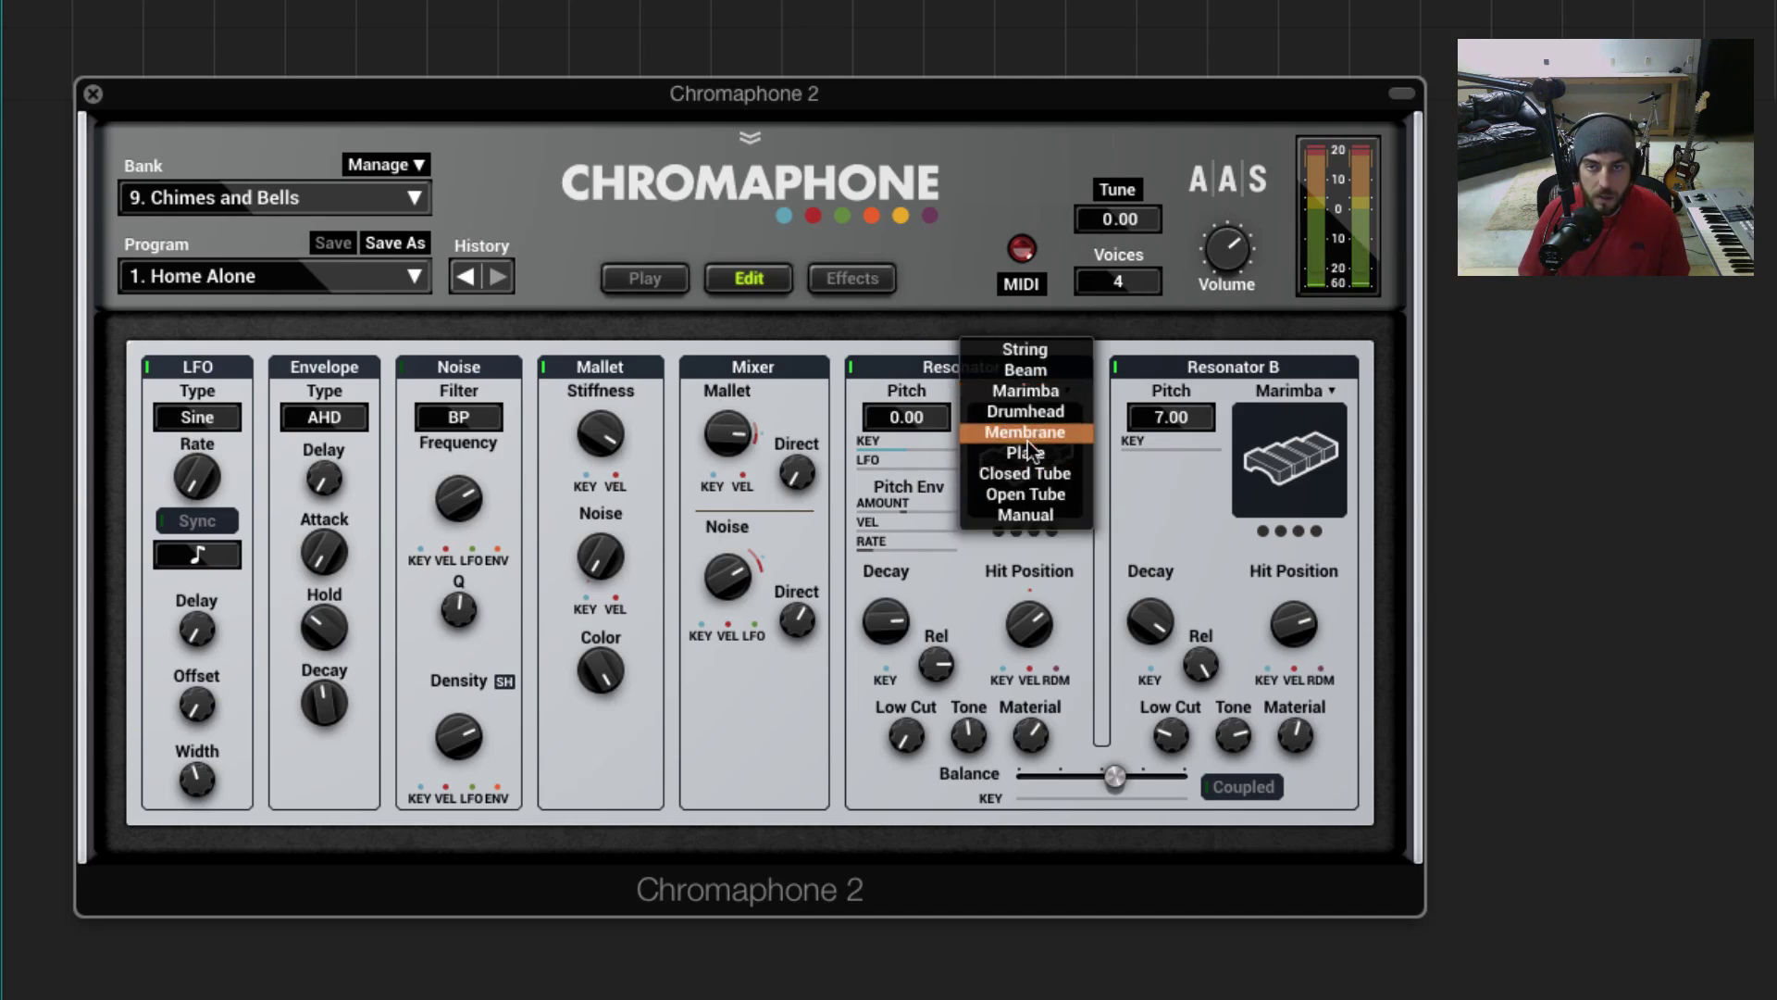
{"action": "left_click", "coordinate": [1026, 452]}
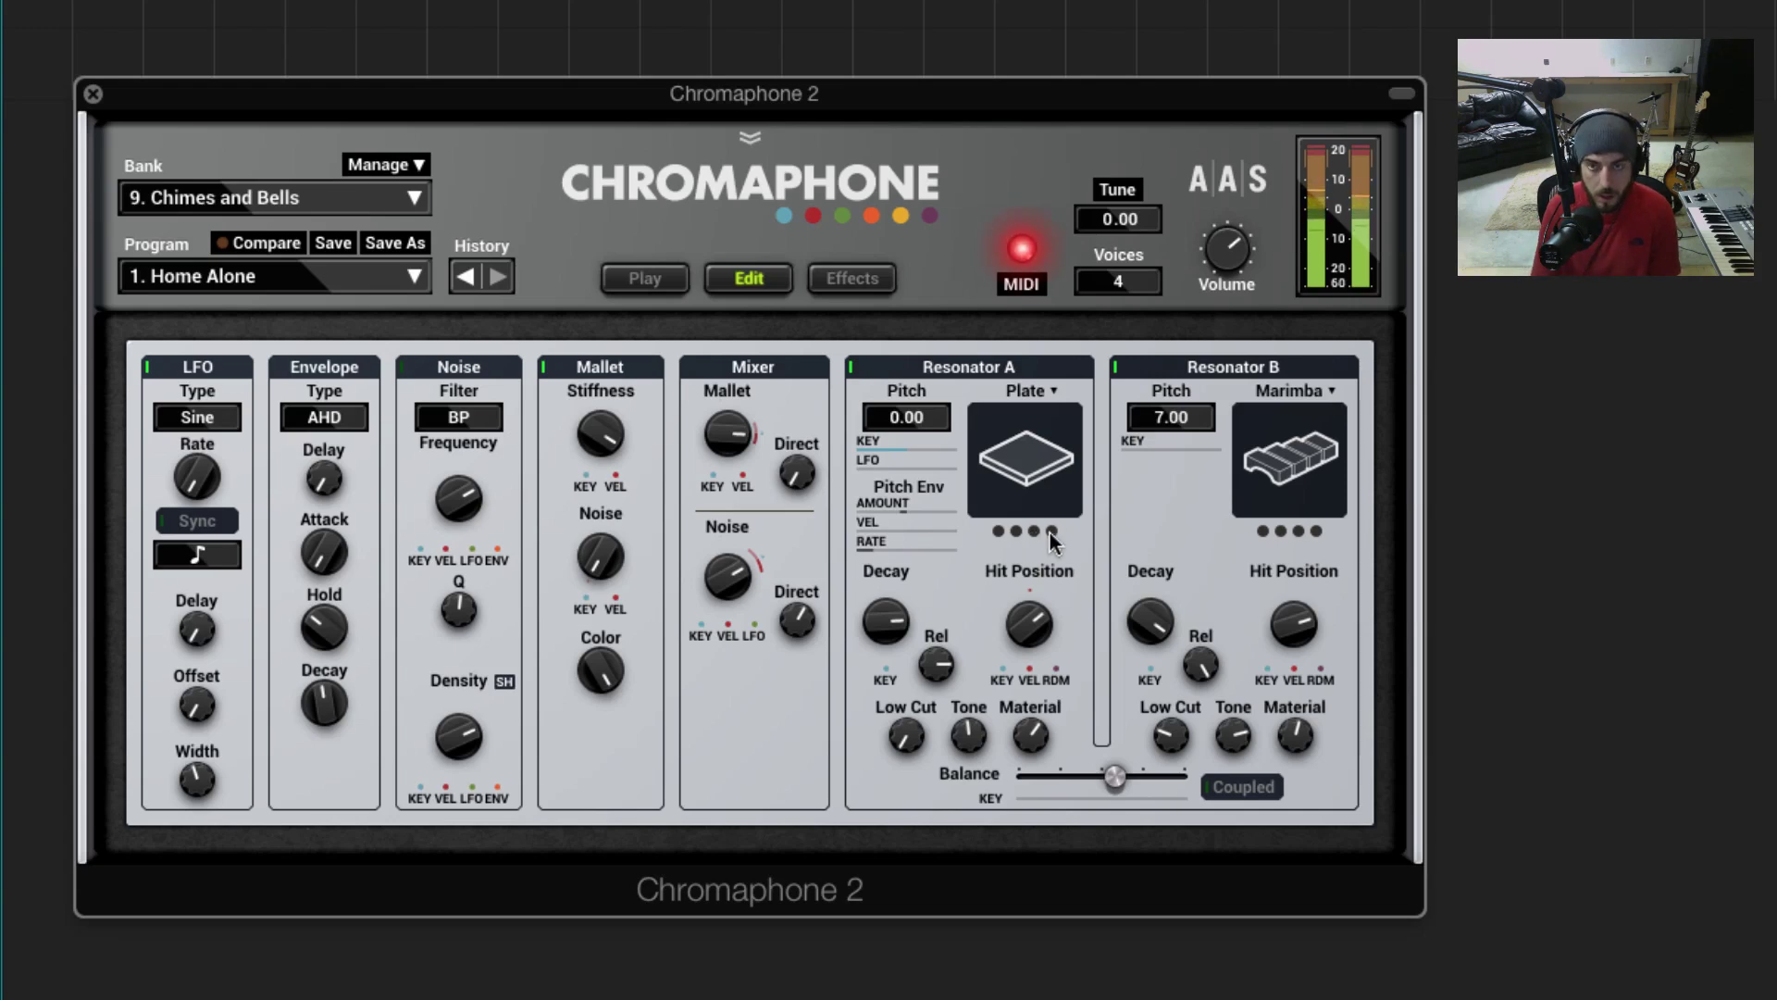
Adjust Resonator A's decay and hit position with Resonator B switched off.
{"action": "left_click", "coordinate": [1015, 530]}
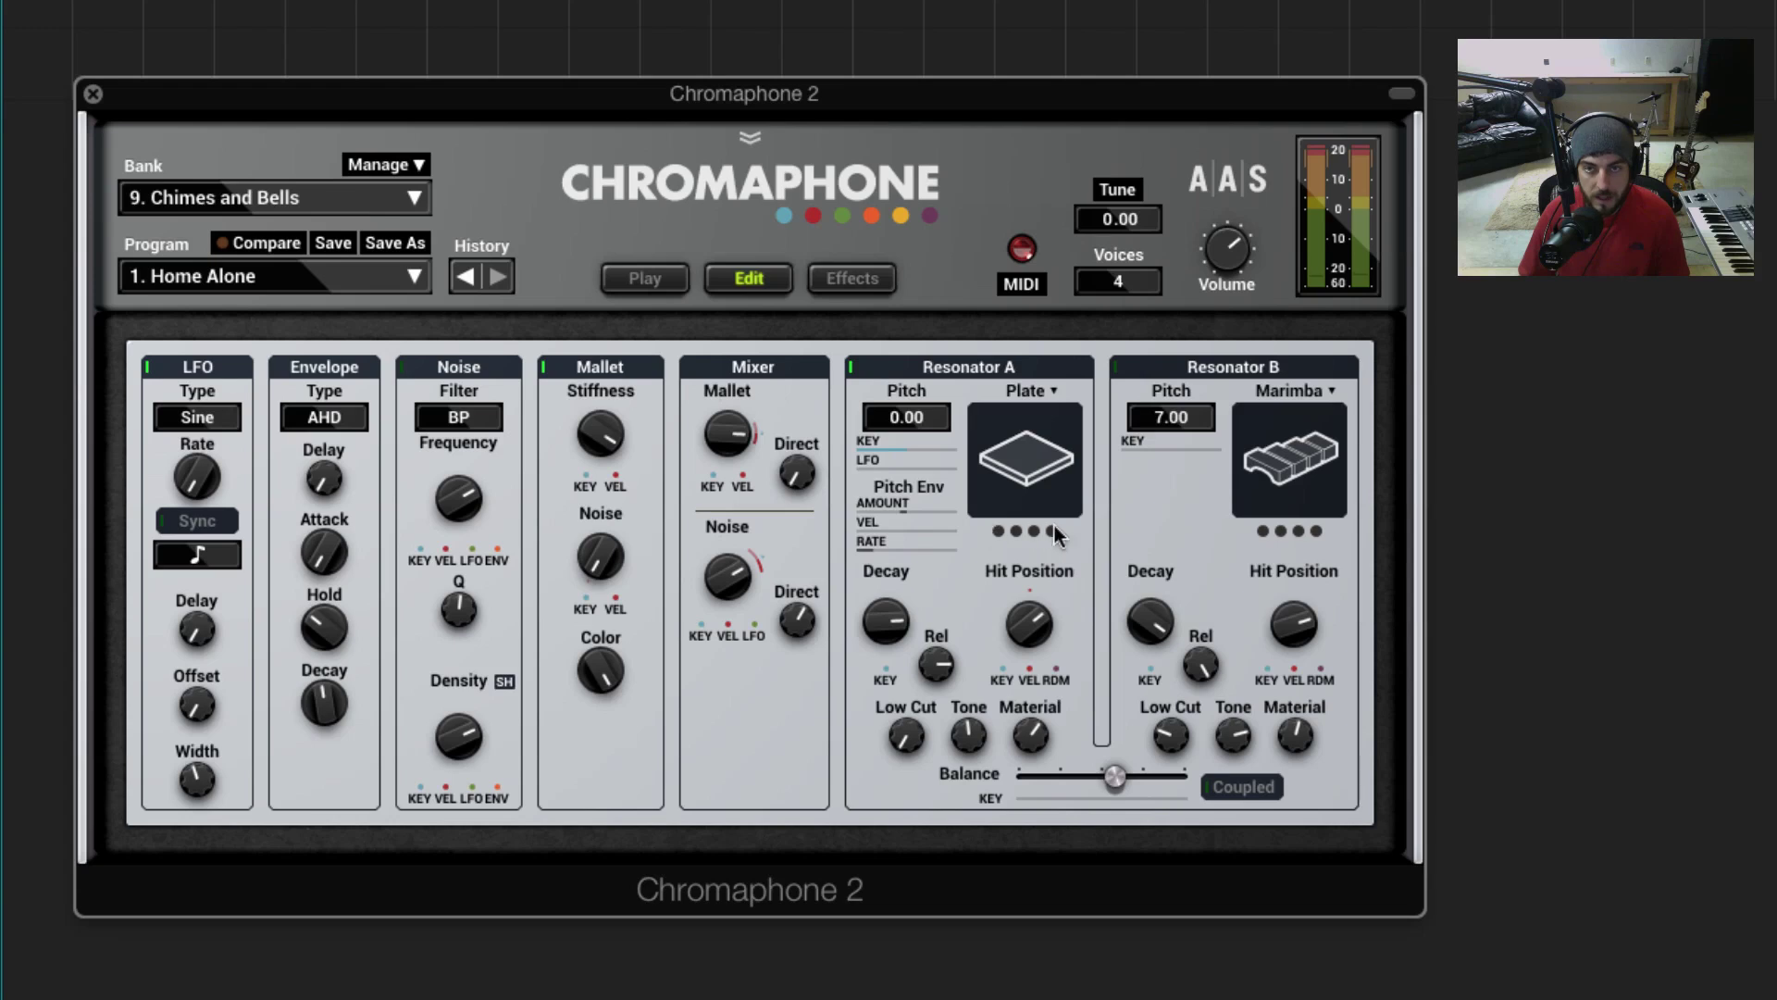
{"action": "left_click", "coordinate": [885, 622]}
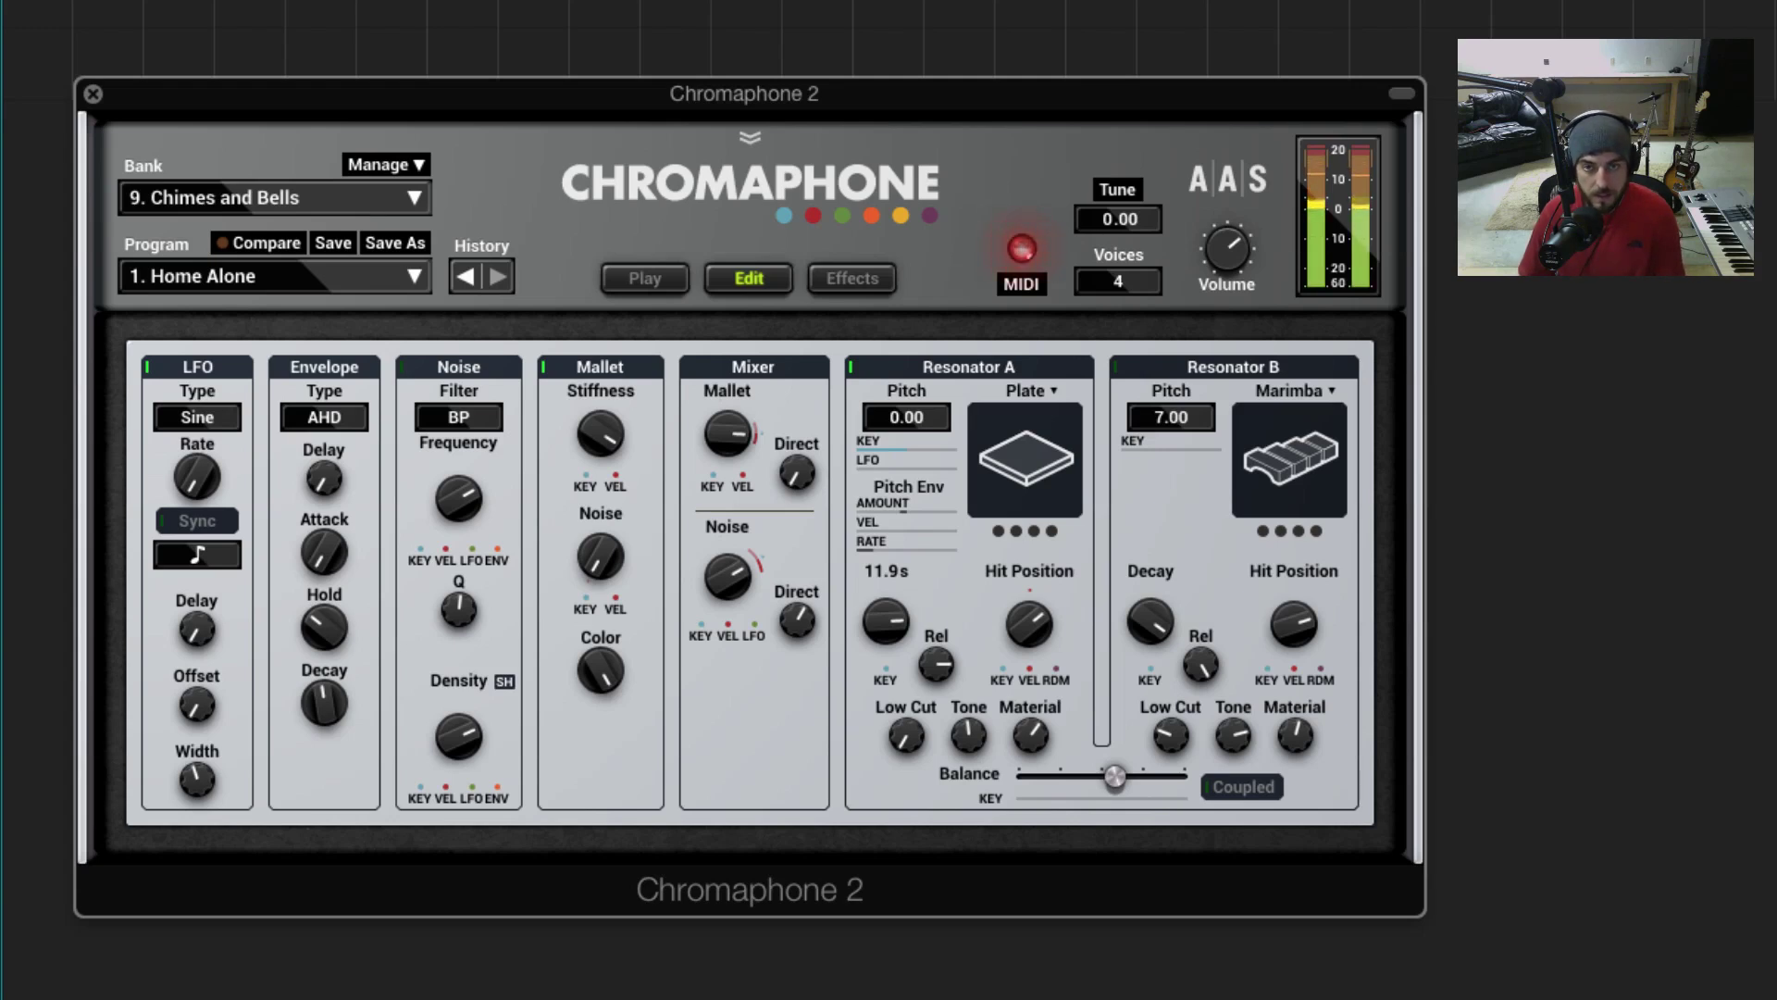
{"action": "mouse_move", "coordinate": [886, 622]}
{"action": "left_mouse_down"}
{"action": "mouse_move", "coordinate": [886, 666]}
{"action": "mouse_move", "coordinate": [886, 626]}
{"action": "left_mouse_up"}
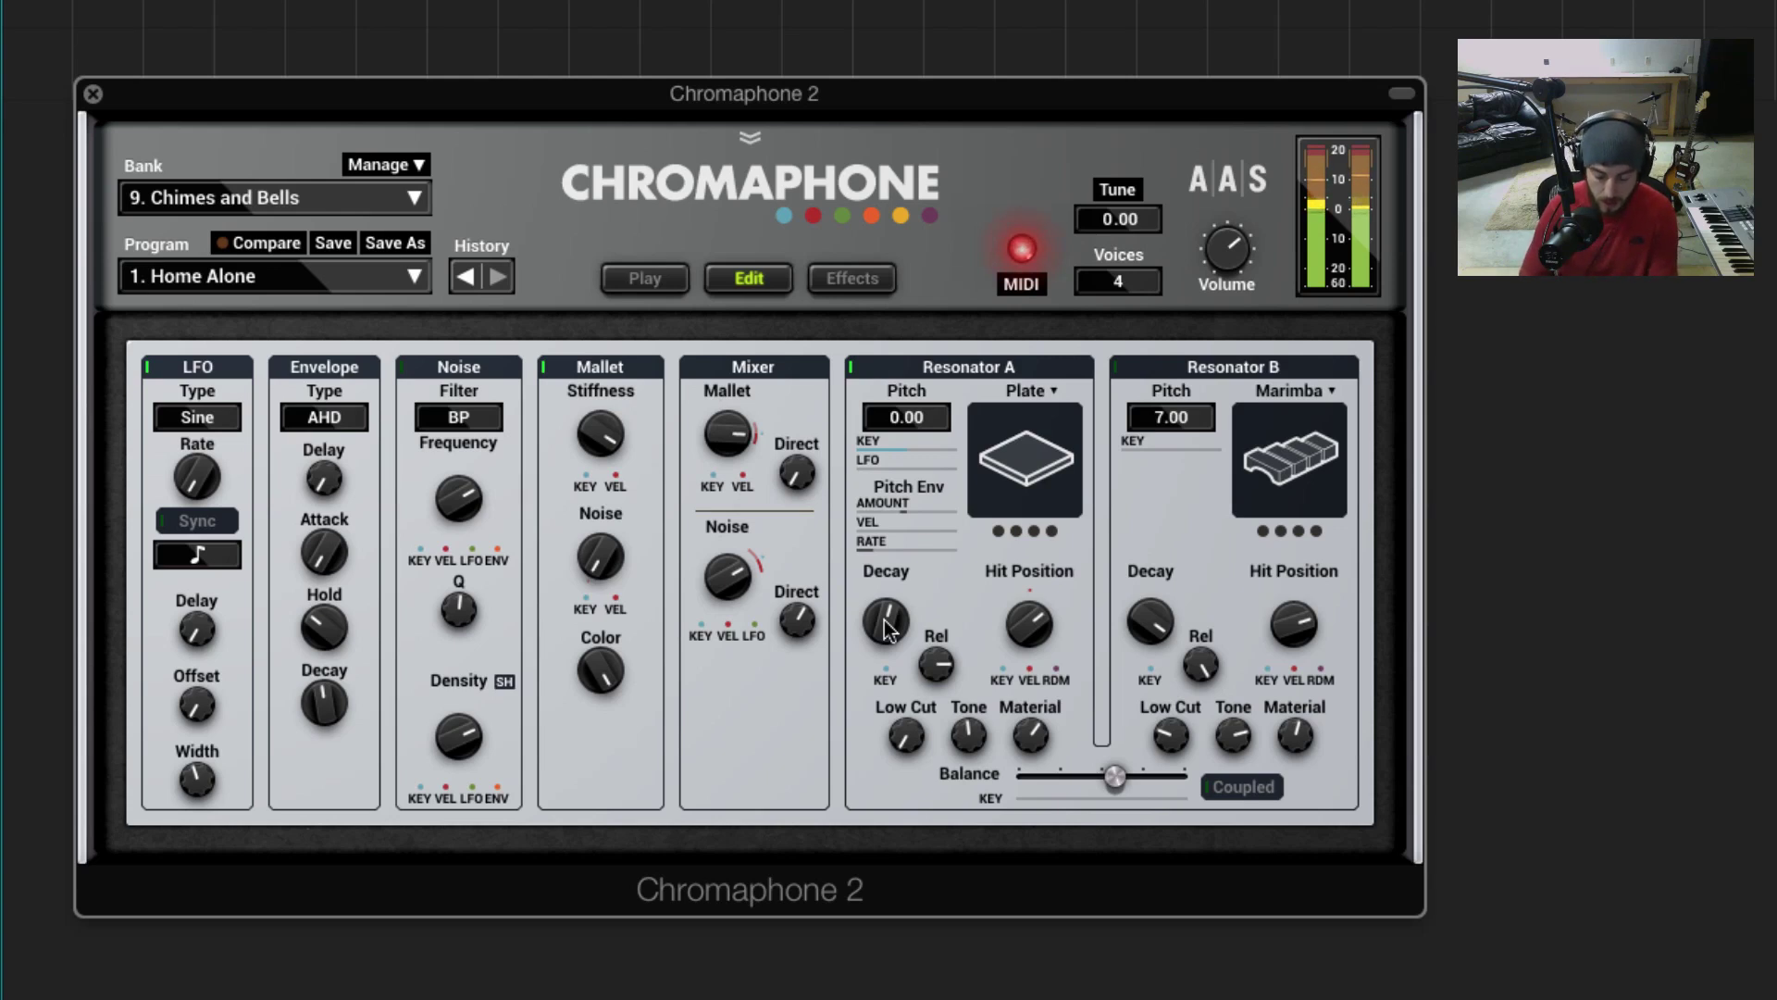
{"action": "left_click", "coordinate": [1037, 623]}
{"action": "mouse_move", "coordinate": [1037, 623]}
{"action": "left_mouse_down"}
{"action": "mouse_move", "coordinate": [1037, 674]}
{"action": "mouse_move", "coordinate": [1037, 594]}
{"action": "mouse_move", "coordinate": [1042, 631]}
{"action": "left_mouse_up"}
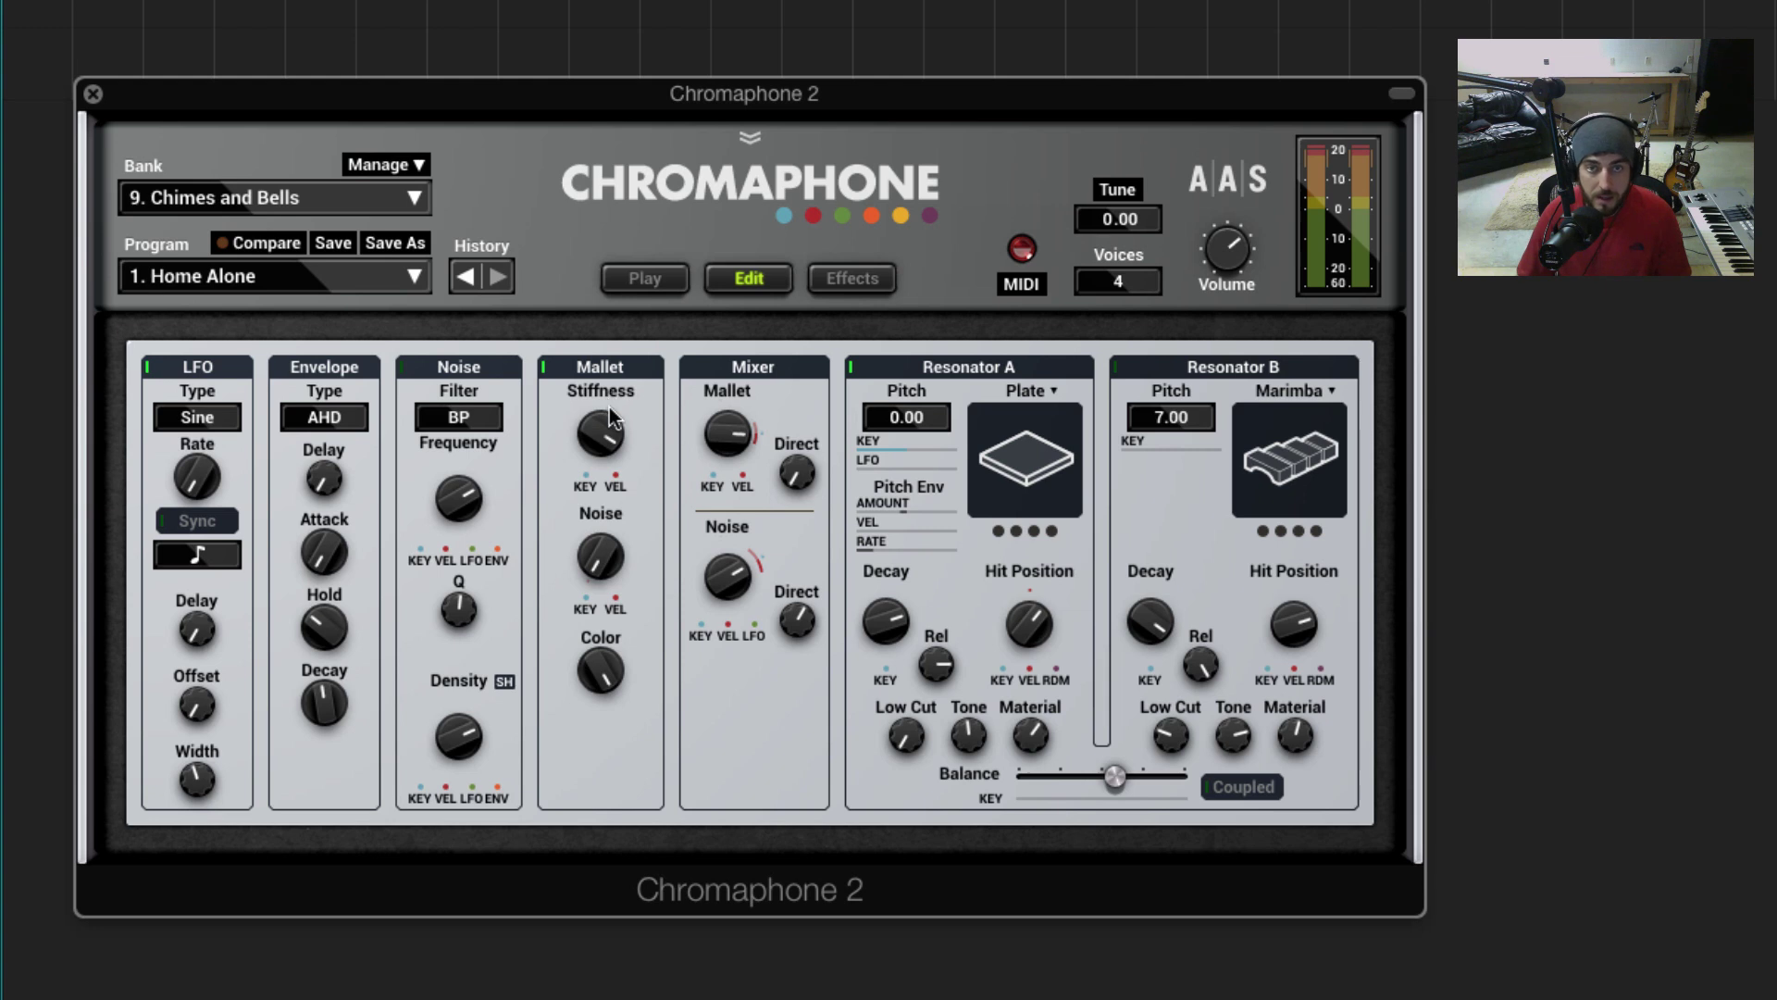
Sweep the mallet stiffness down to about 92.5 Hz and back up to a high setting.
{"action": "left_click_drag", "start_coordinate": [609, 408], "coordinate": [609, 468]}
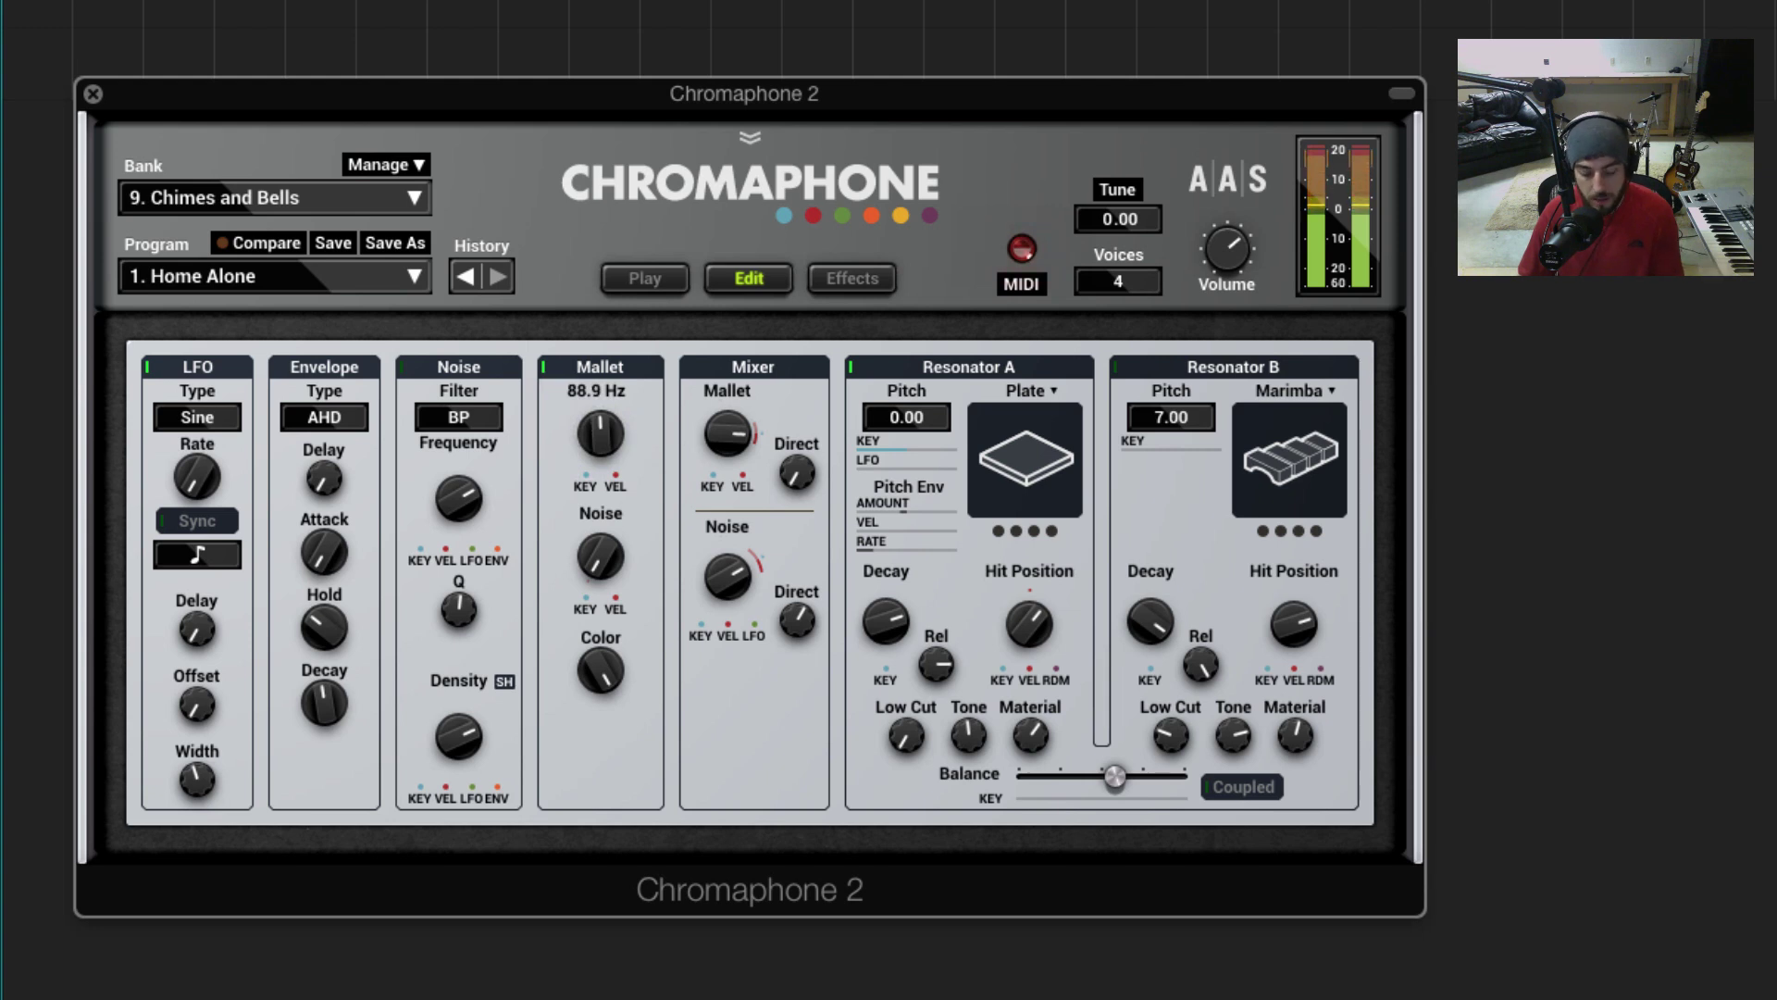
{"action": "left_click_drag", "start_coordinate": [609, 467], "coordinate": [609, 464]}
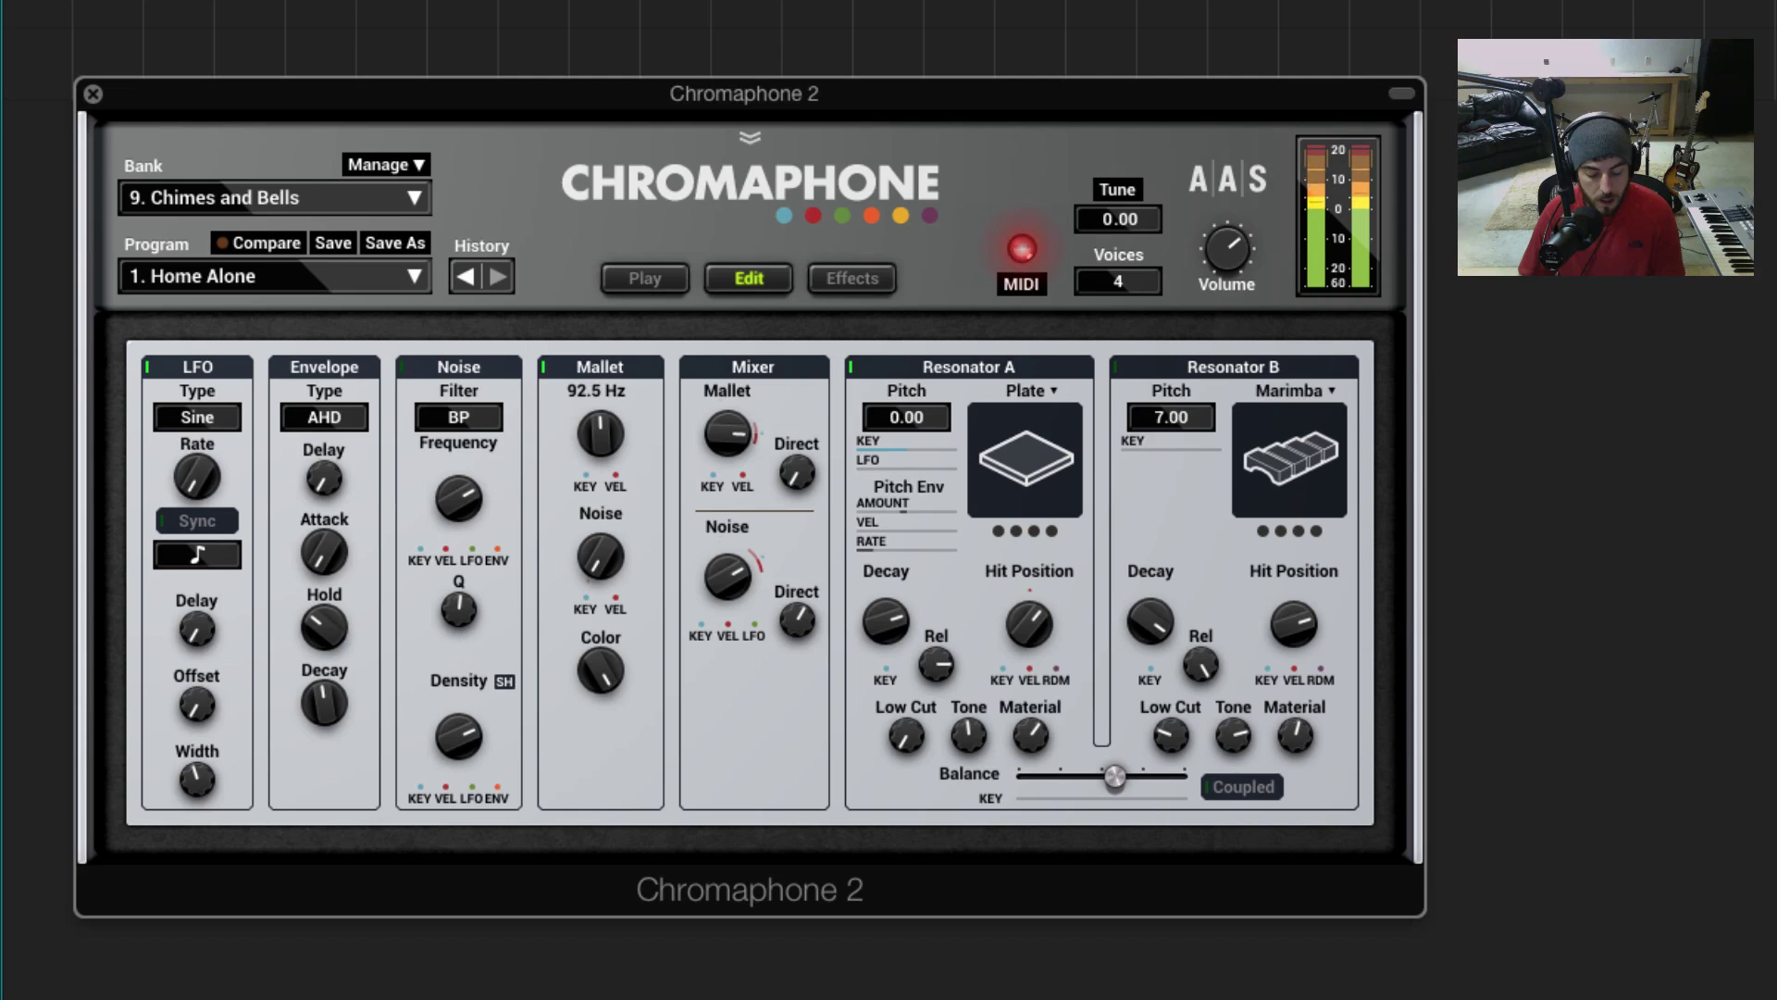
{"action": "left_click_drag", "start_coordinate": [609, 465], "coordinate": [612, 435]}
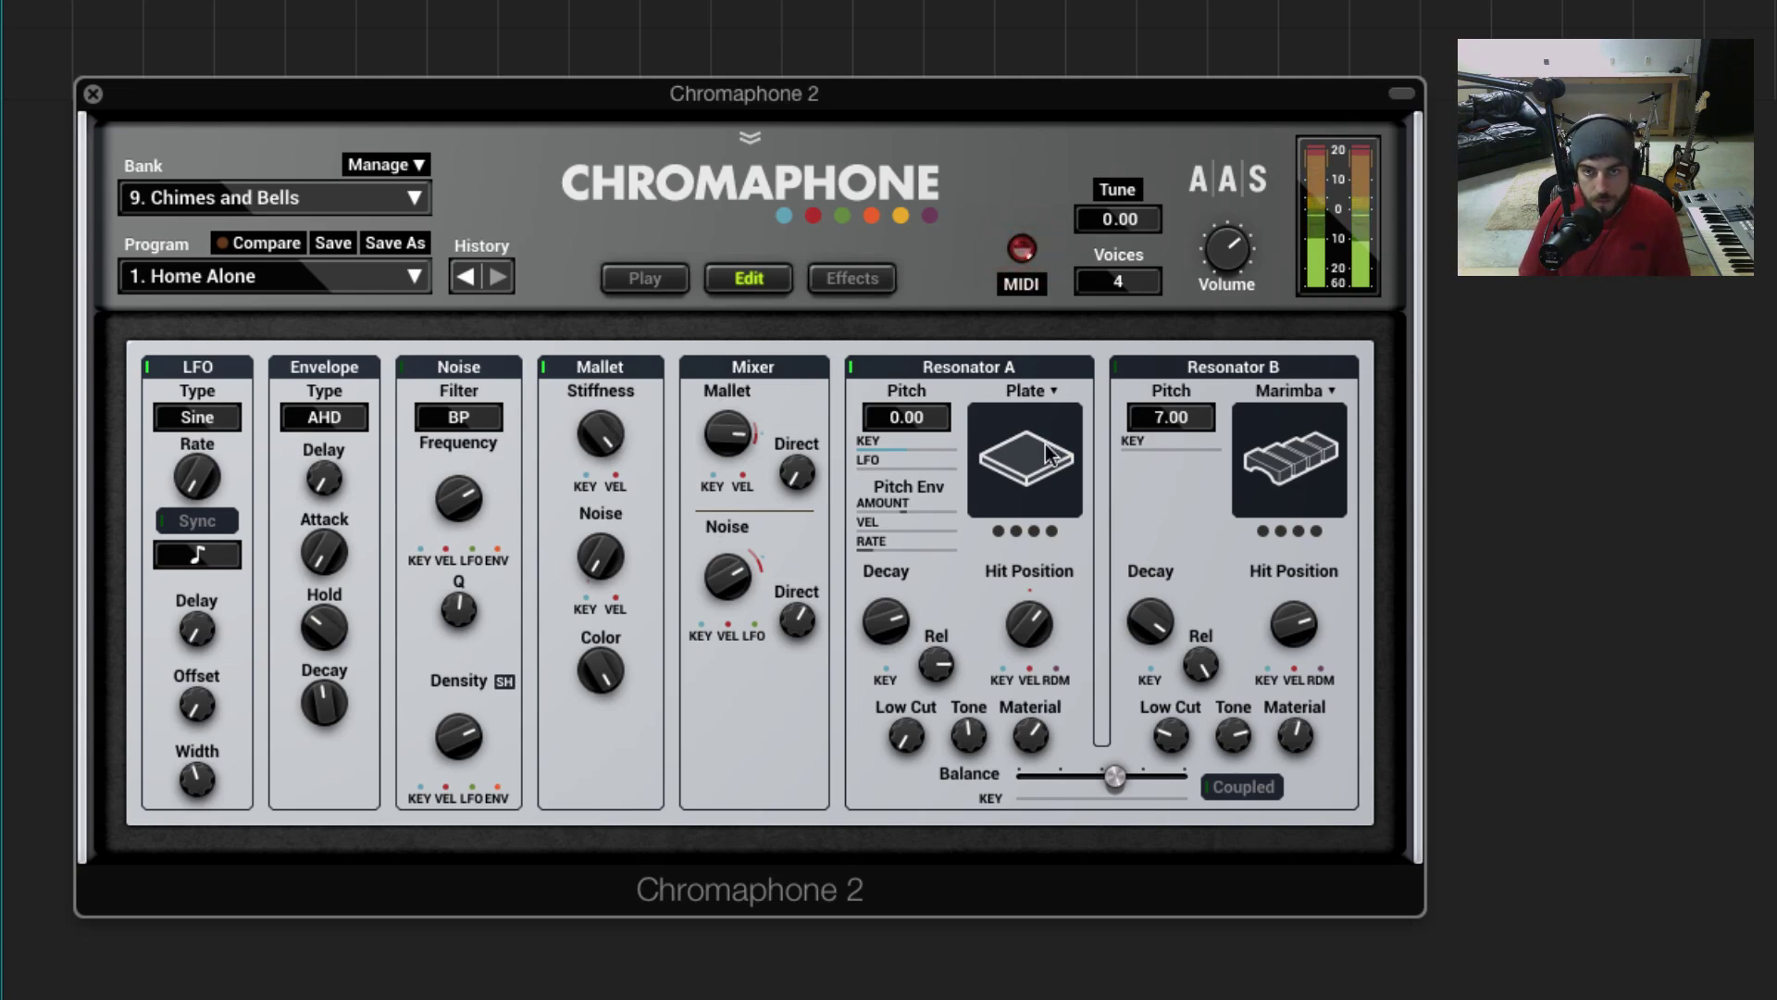
Change Resonator B's type to Manual.
{"action": "left_click", "coordinate": [1275, 392]}
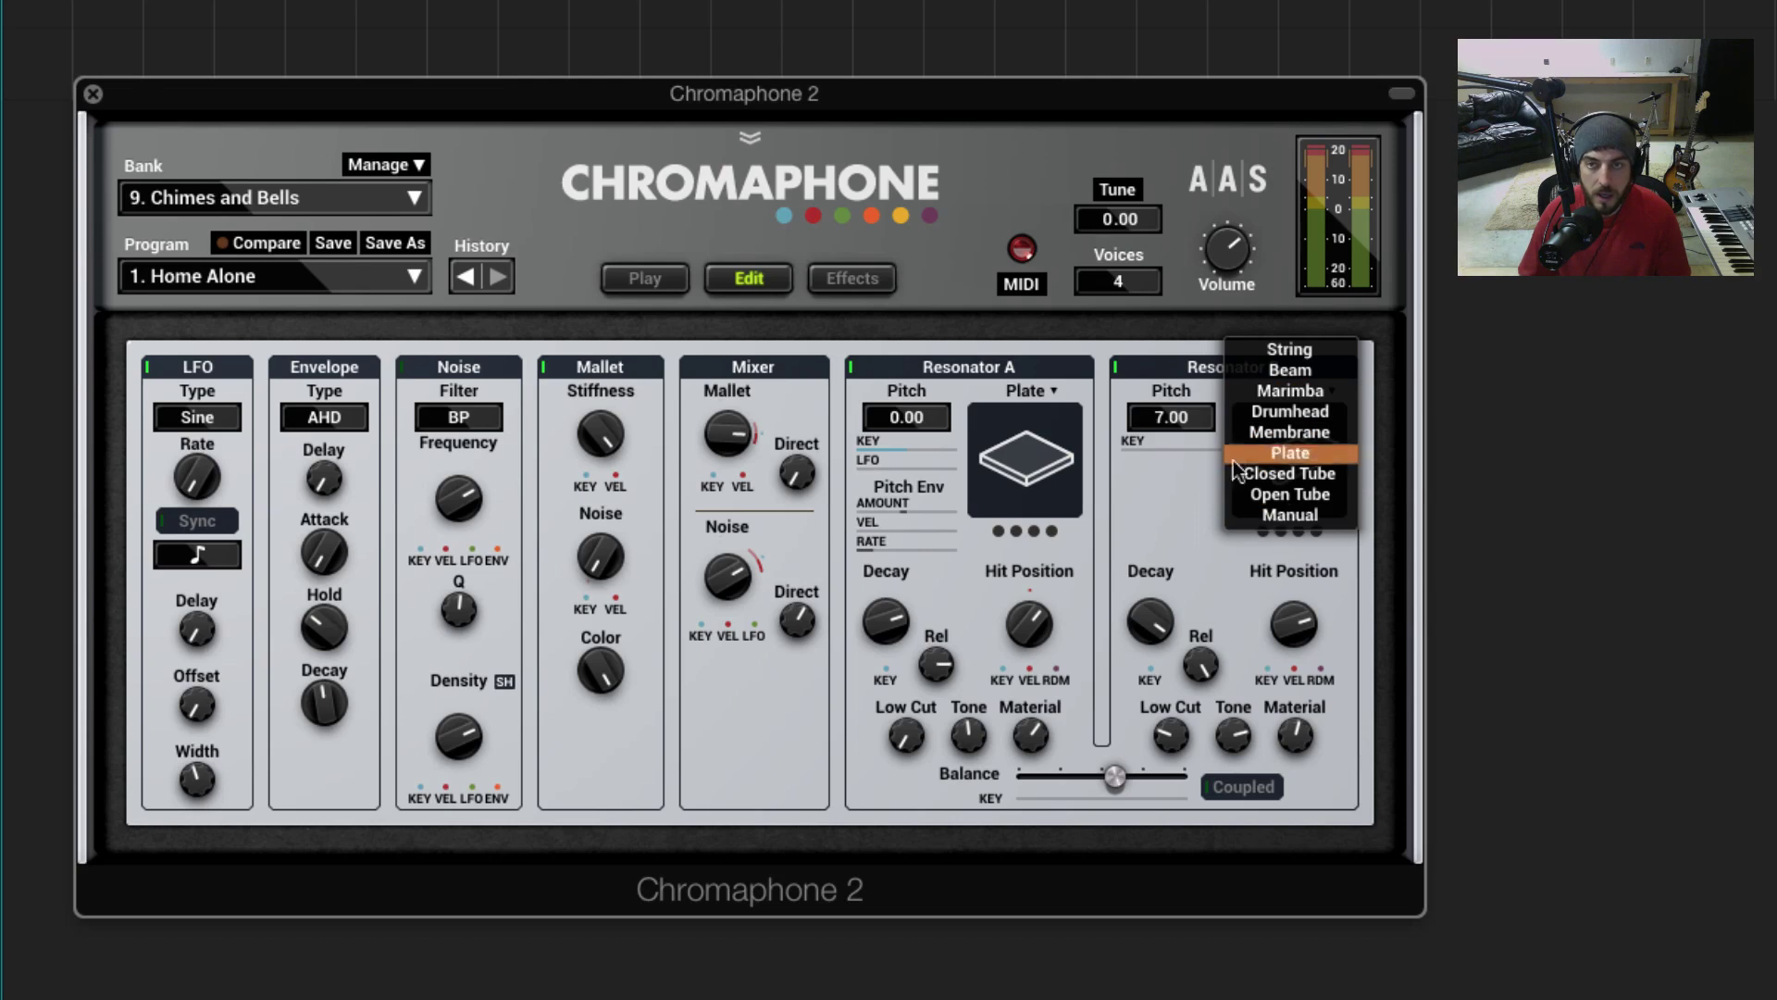
{"action": "left_click", "coordinate": [1281, 512]}
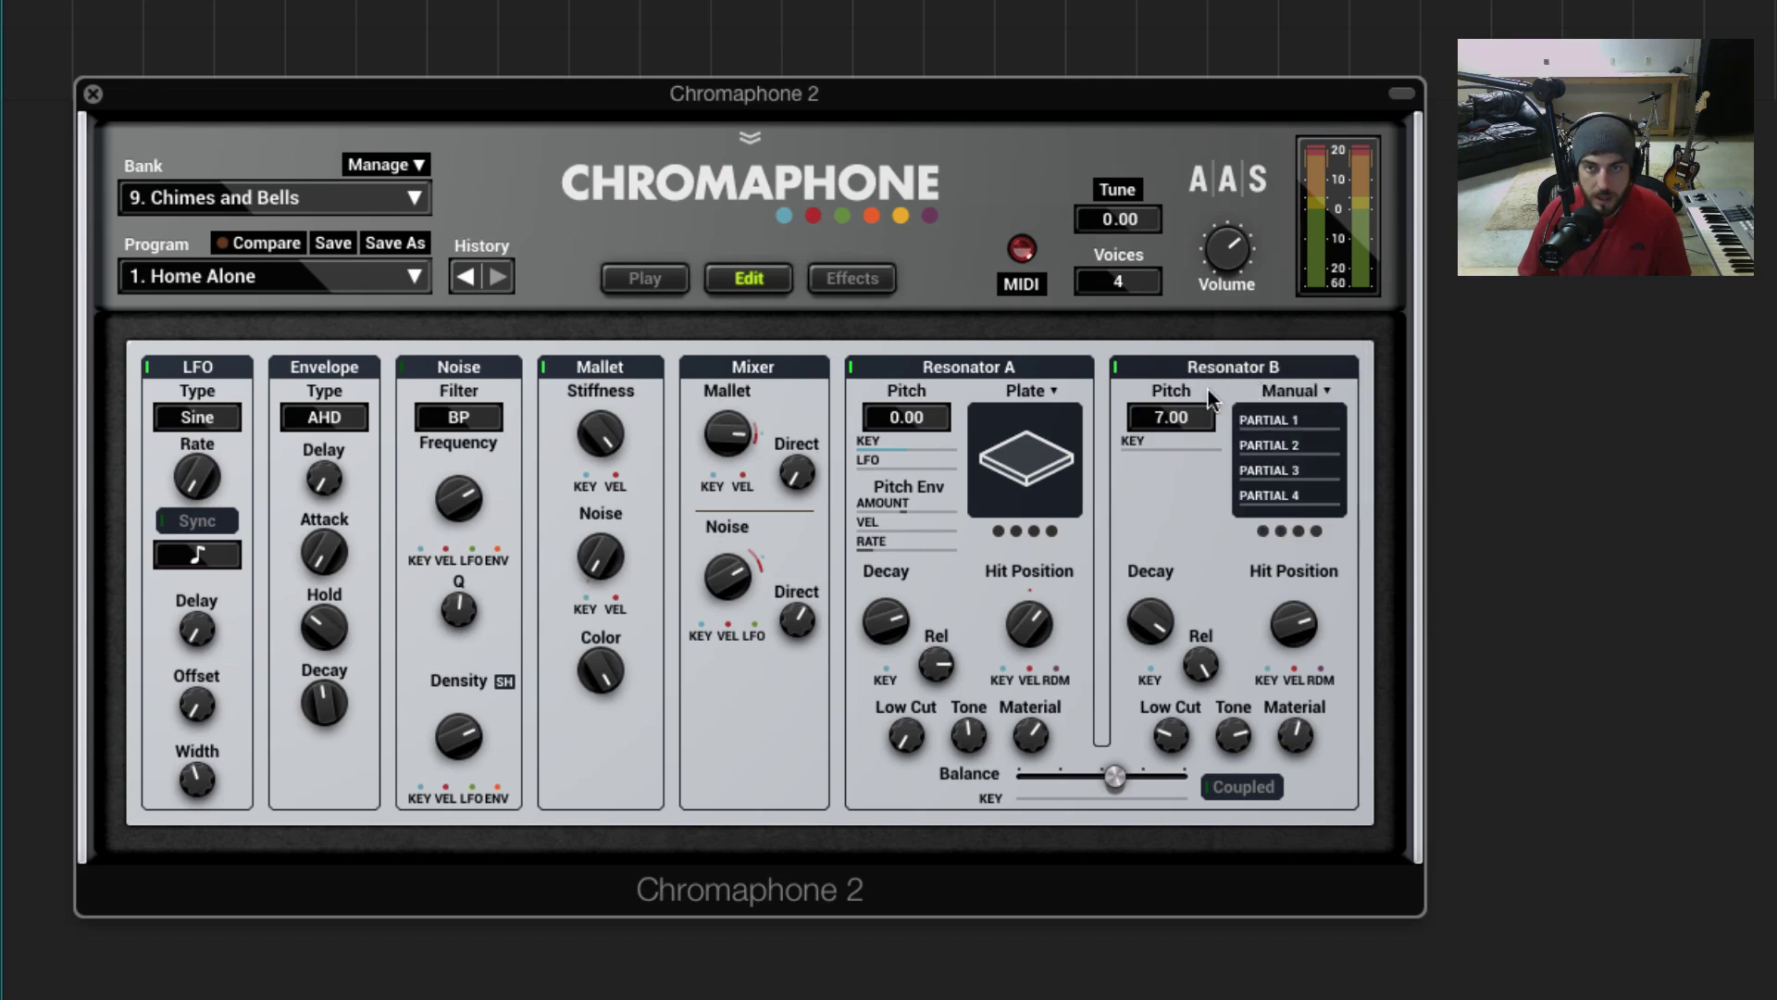
{"action": "left_click", "coordinate": [1292, 389]}
{"action": "left_click", "coordinate": [1220, 425]}
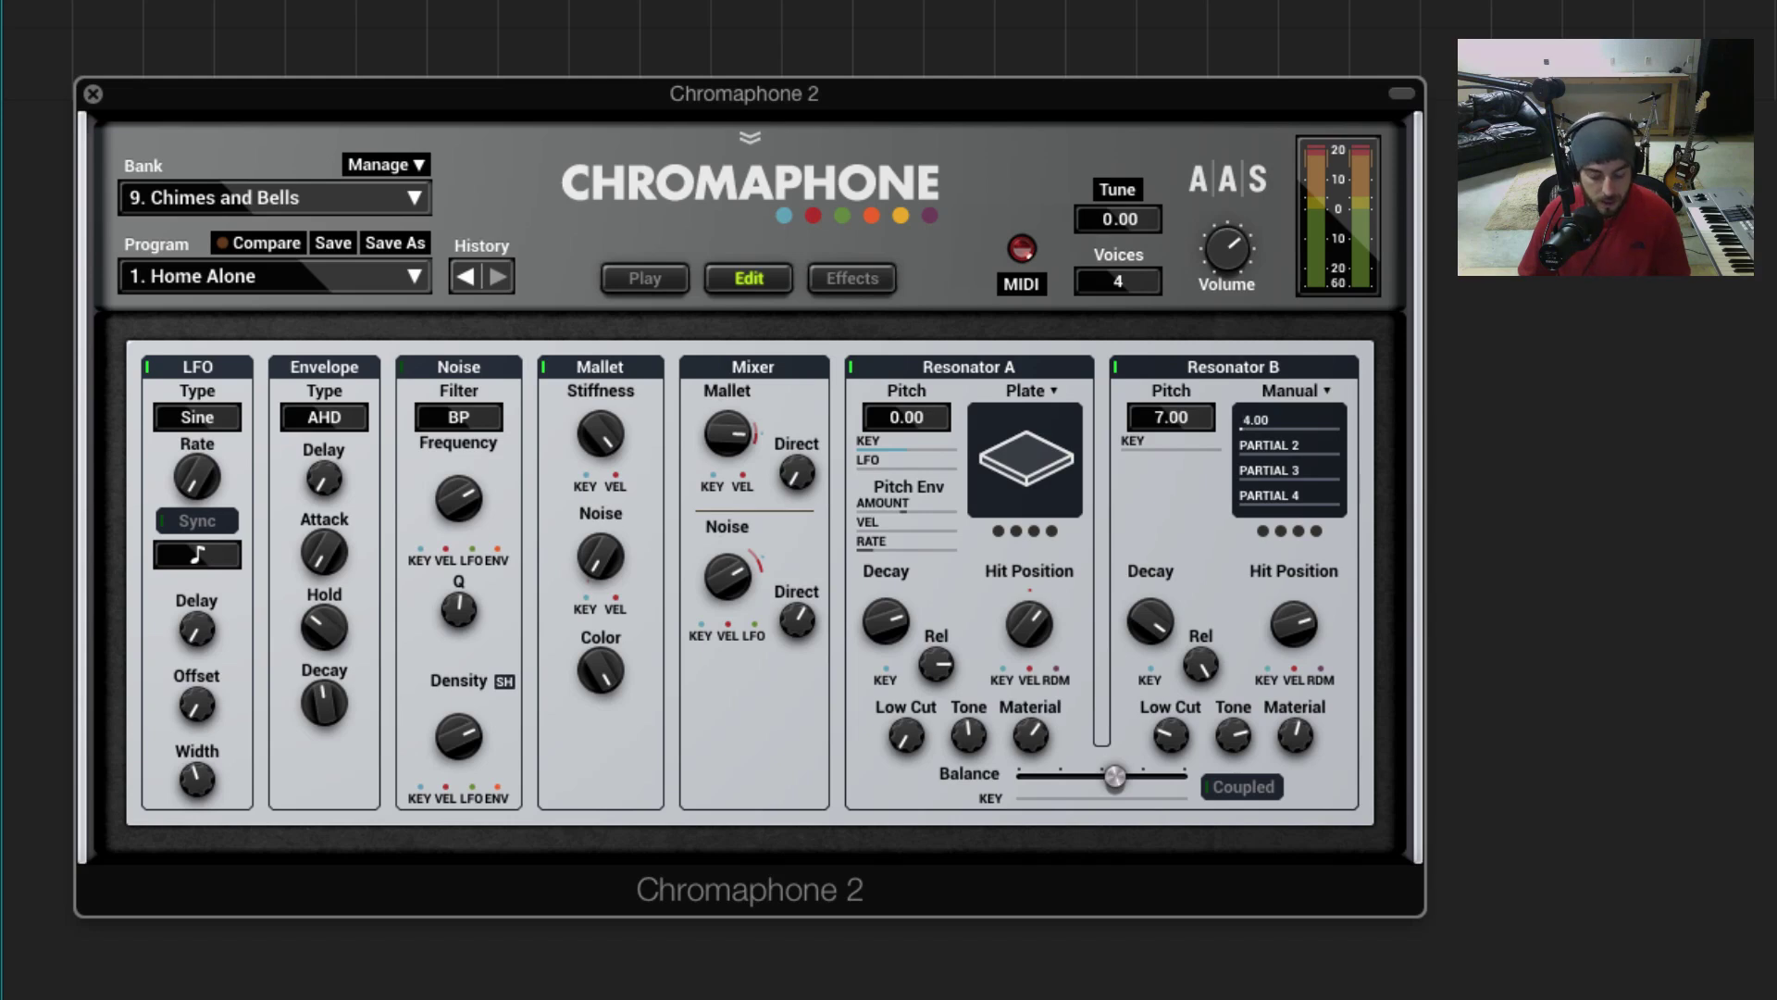
Raise Resonator B's Partial 1 and Partial 4, with Partial 2 at about 6 and Partial 3 at about 4.
{"action": "type", "text": "10"}
{"action": "key", "text": "Return"}
{"action": "type", "text": "19"}
{"action": "key", "text": "Return"}
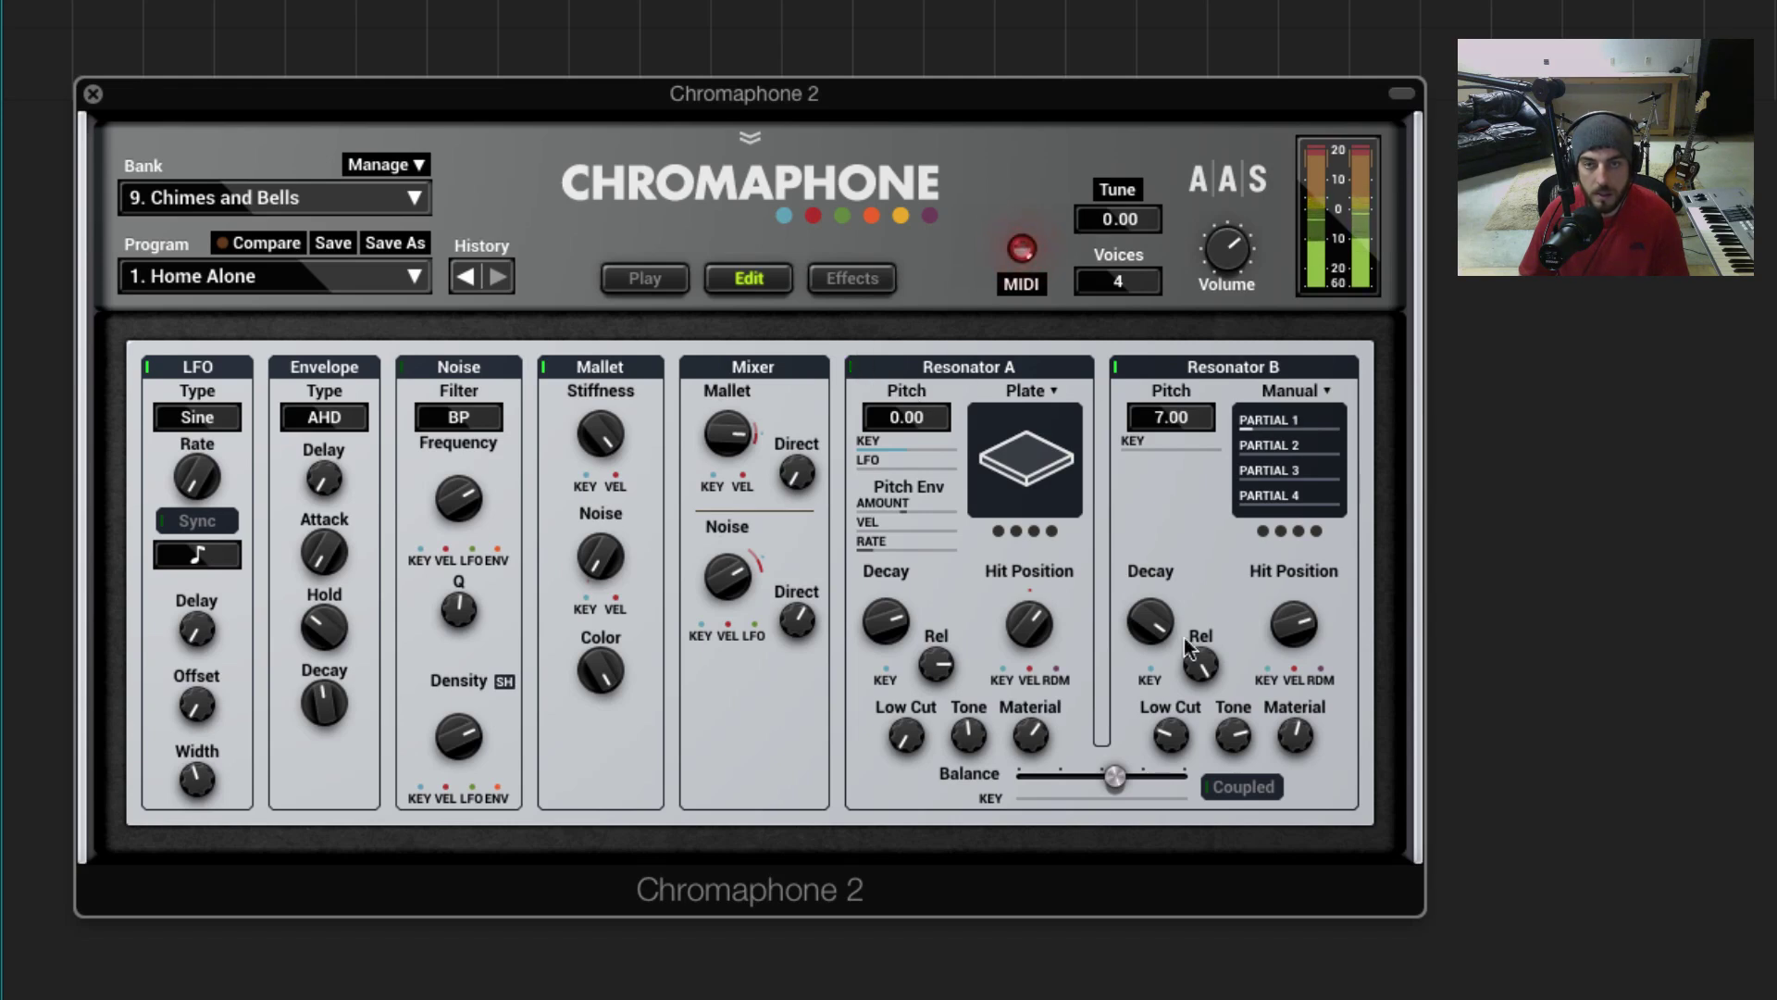
{"action": "left_click", "coordinate": [1253, 444]}
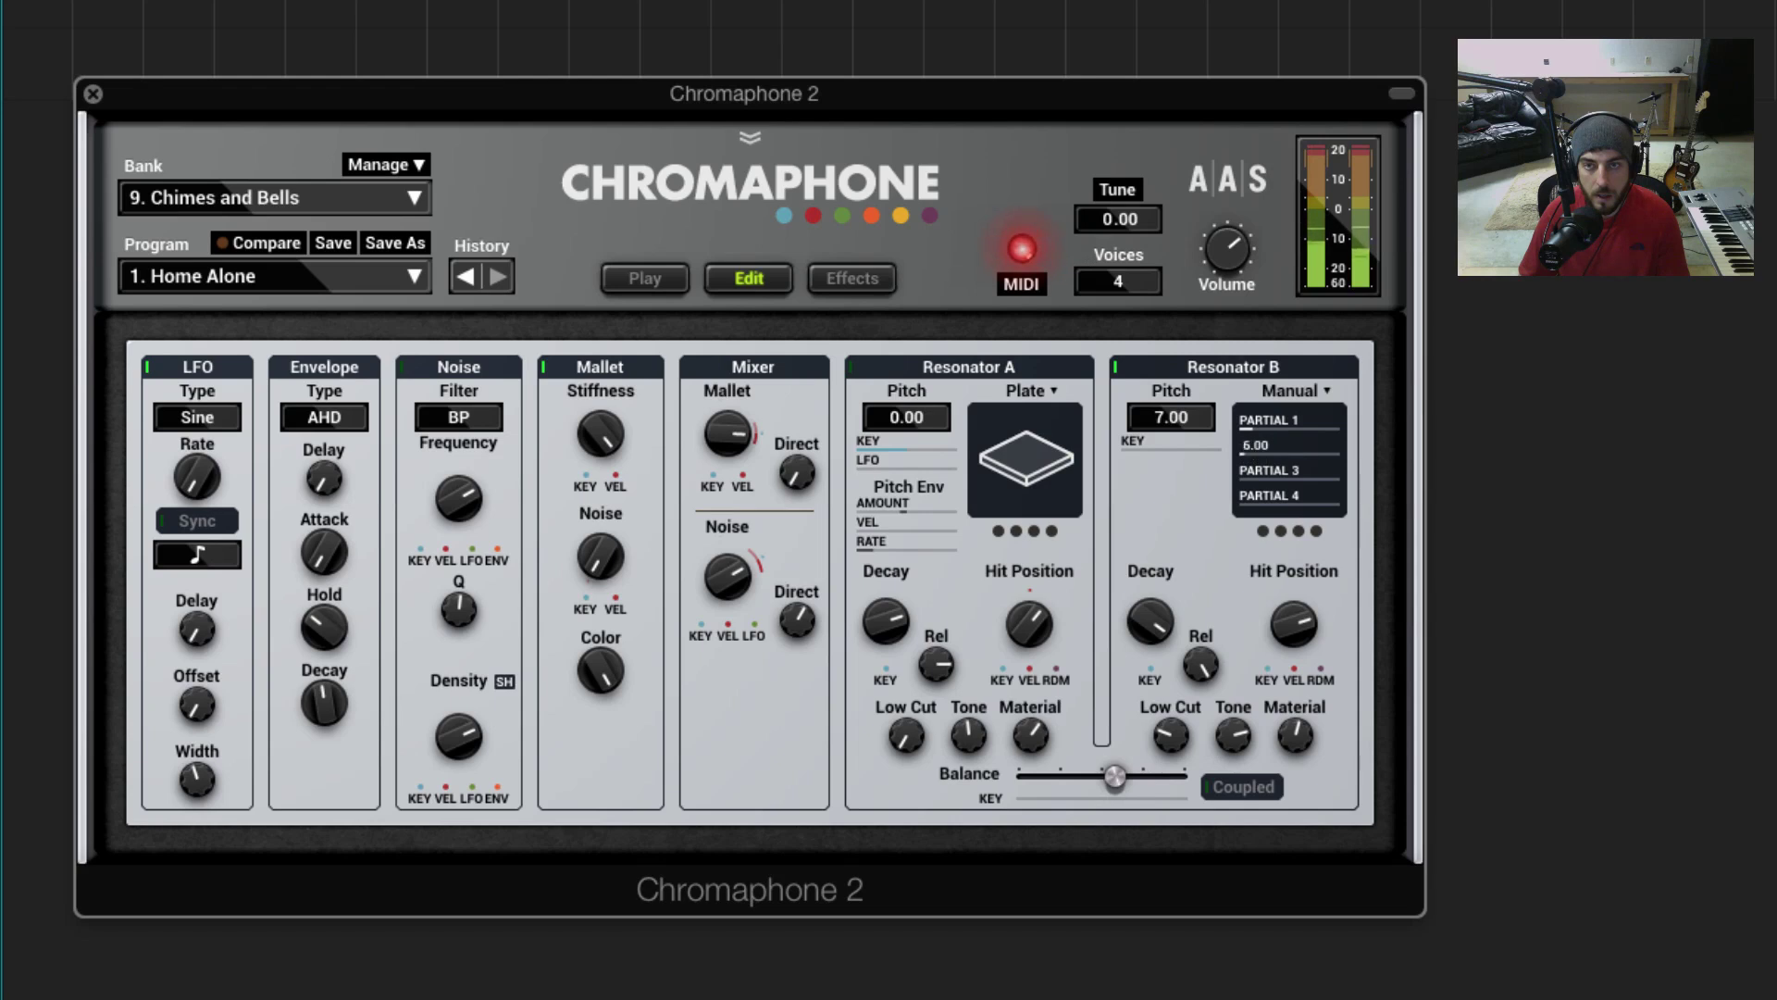
{"action": "left_click", "coordinate": [1253, 471]}
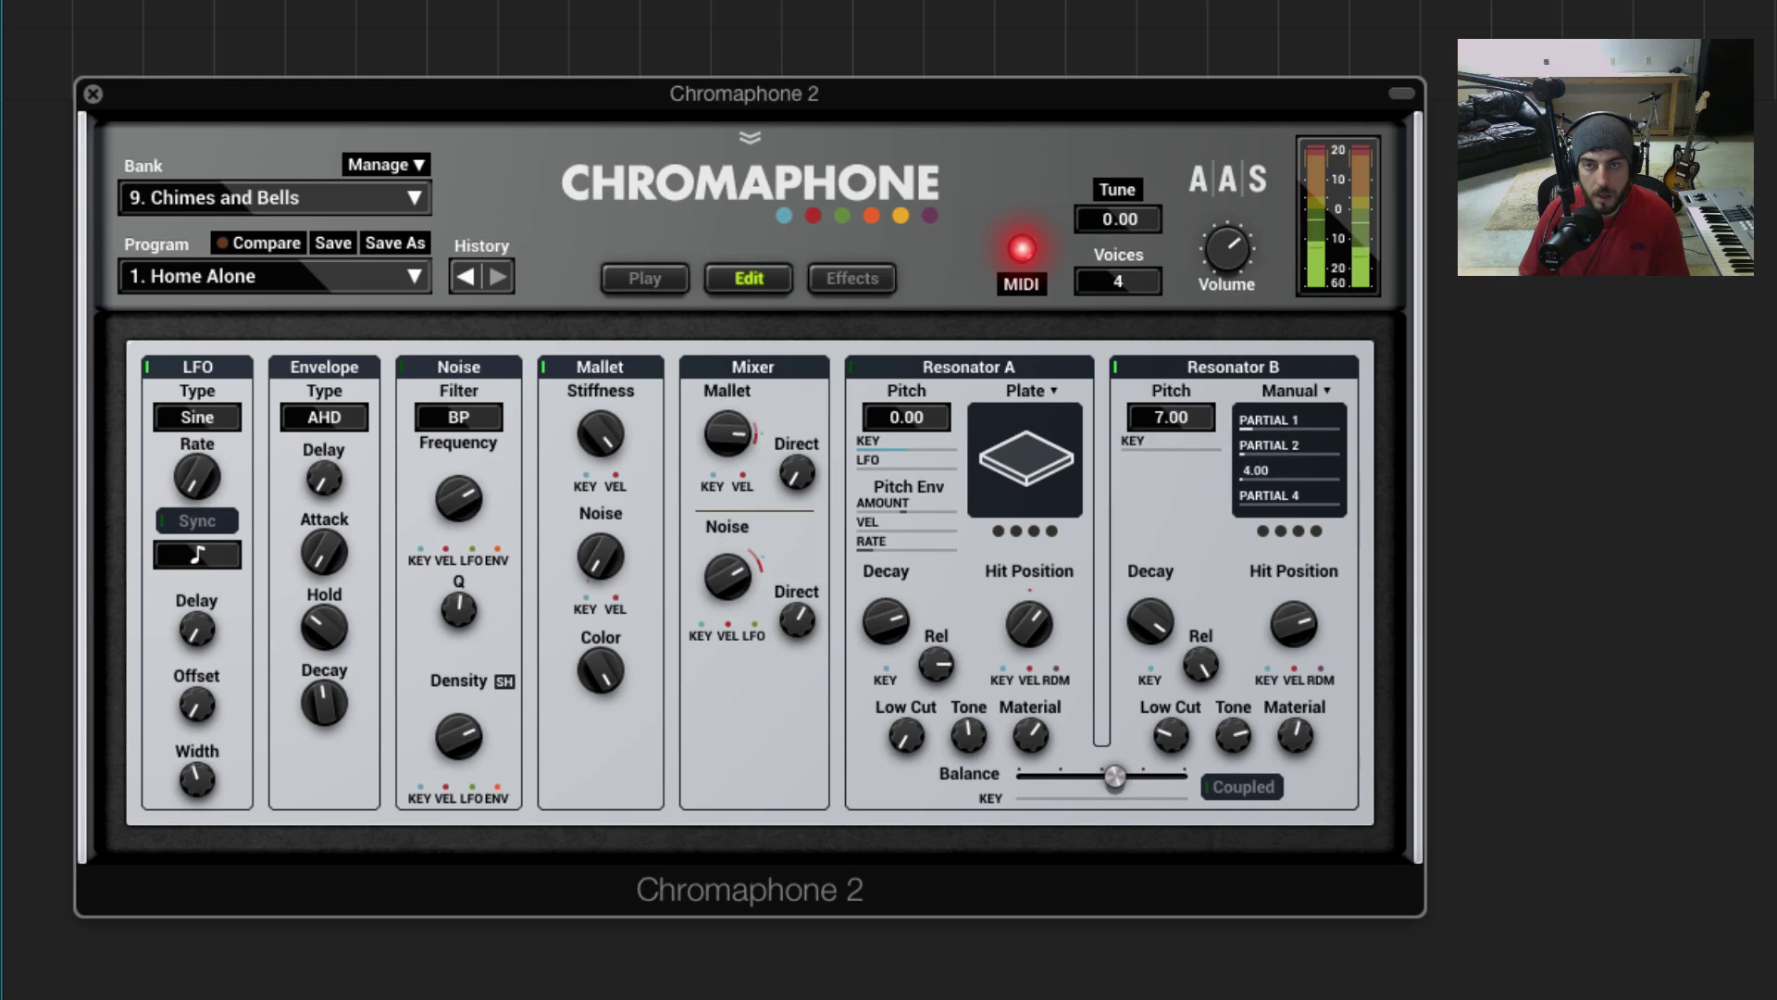
{"action": "left_click", "coordinate": [1253, 495]}
{"action": "left_click_drag", "start_coordinate": [1253, 496], "coordinate": [1251, 502]}
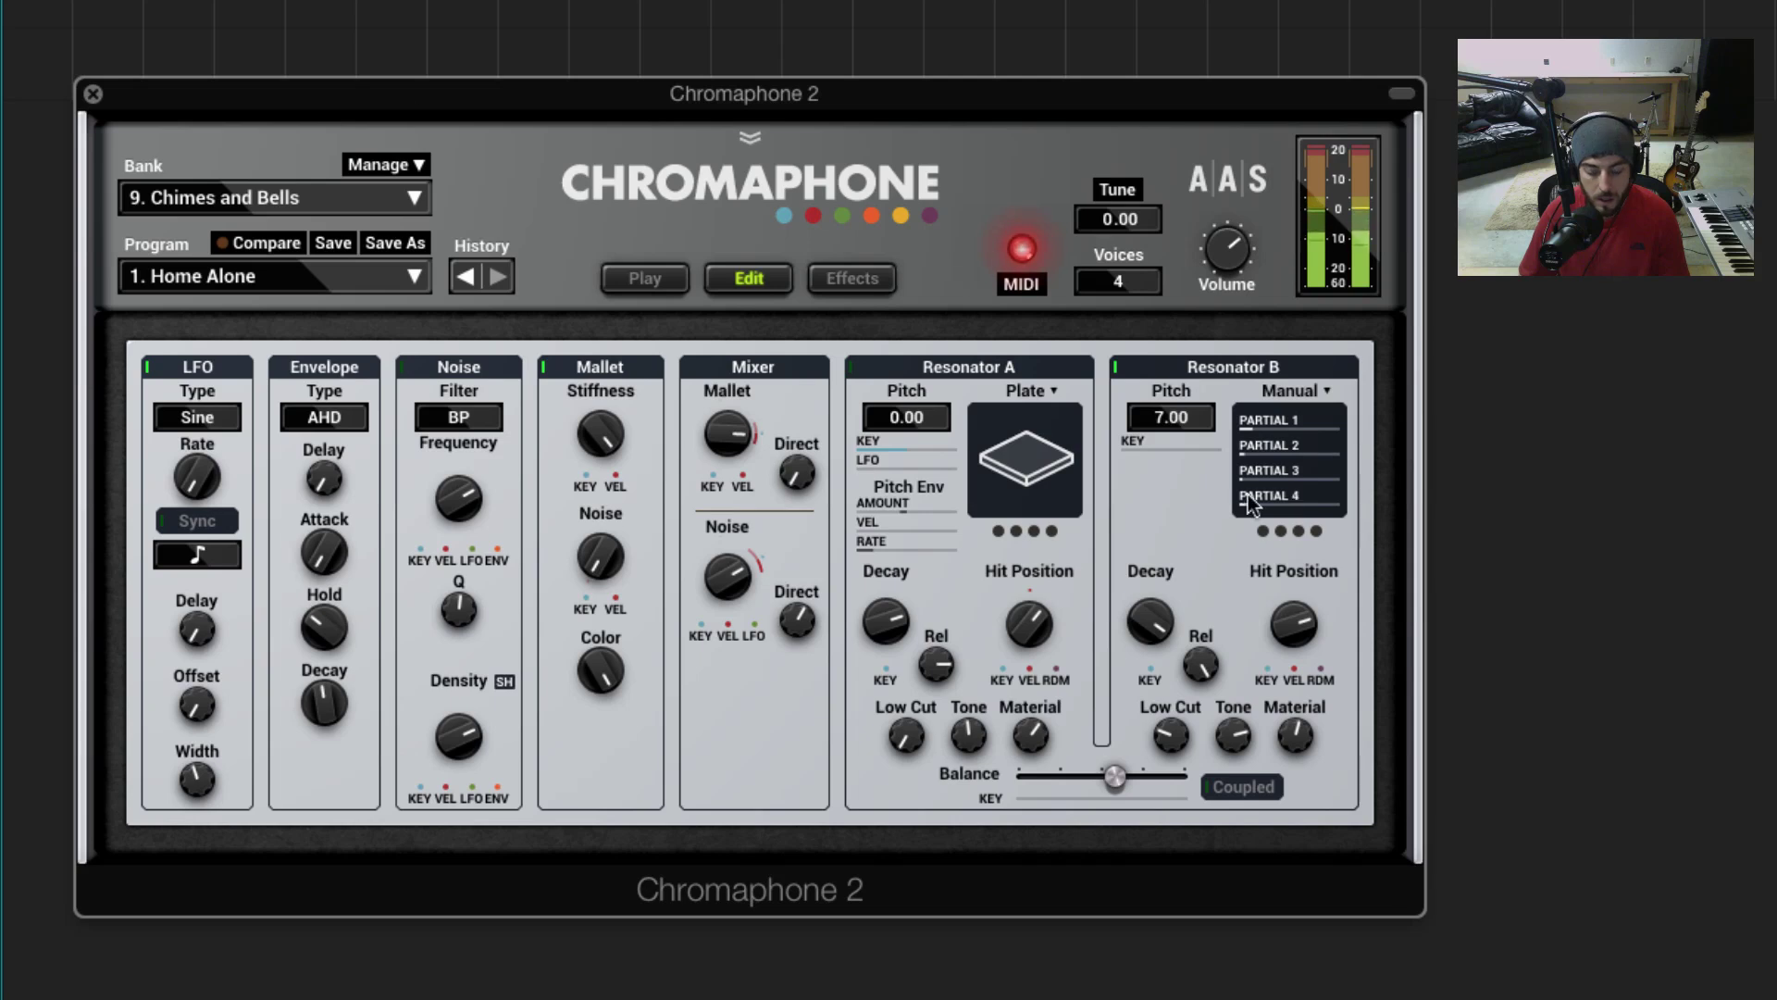
Raise the keyboard tracking of Resonator B's pitch and shift the balance slightly towards Resonator A.
{"action": "left_click_drag", "start_coordinate": [1140, 445], "coordinate": [1156, 445]}
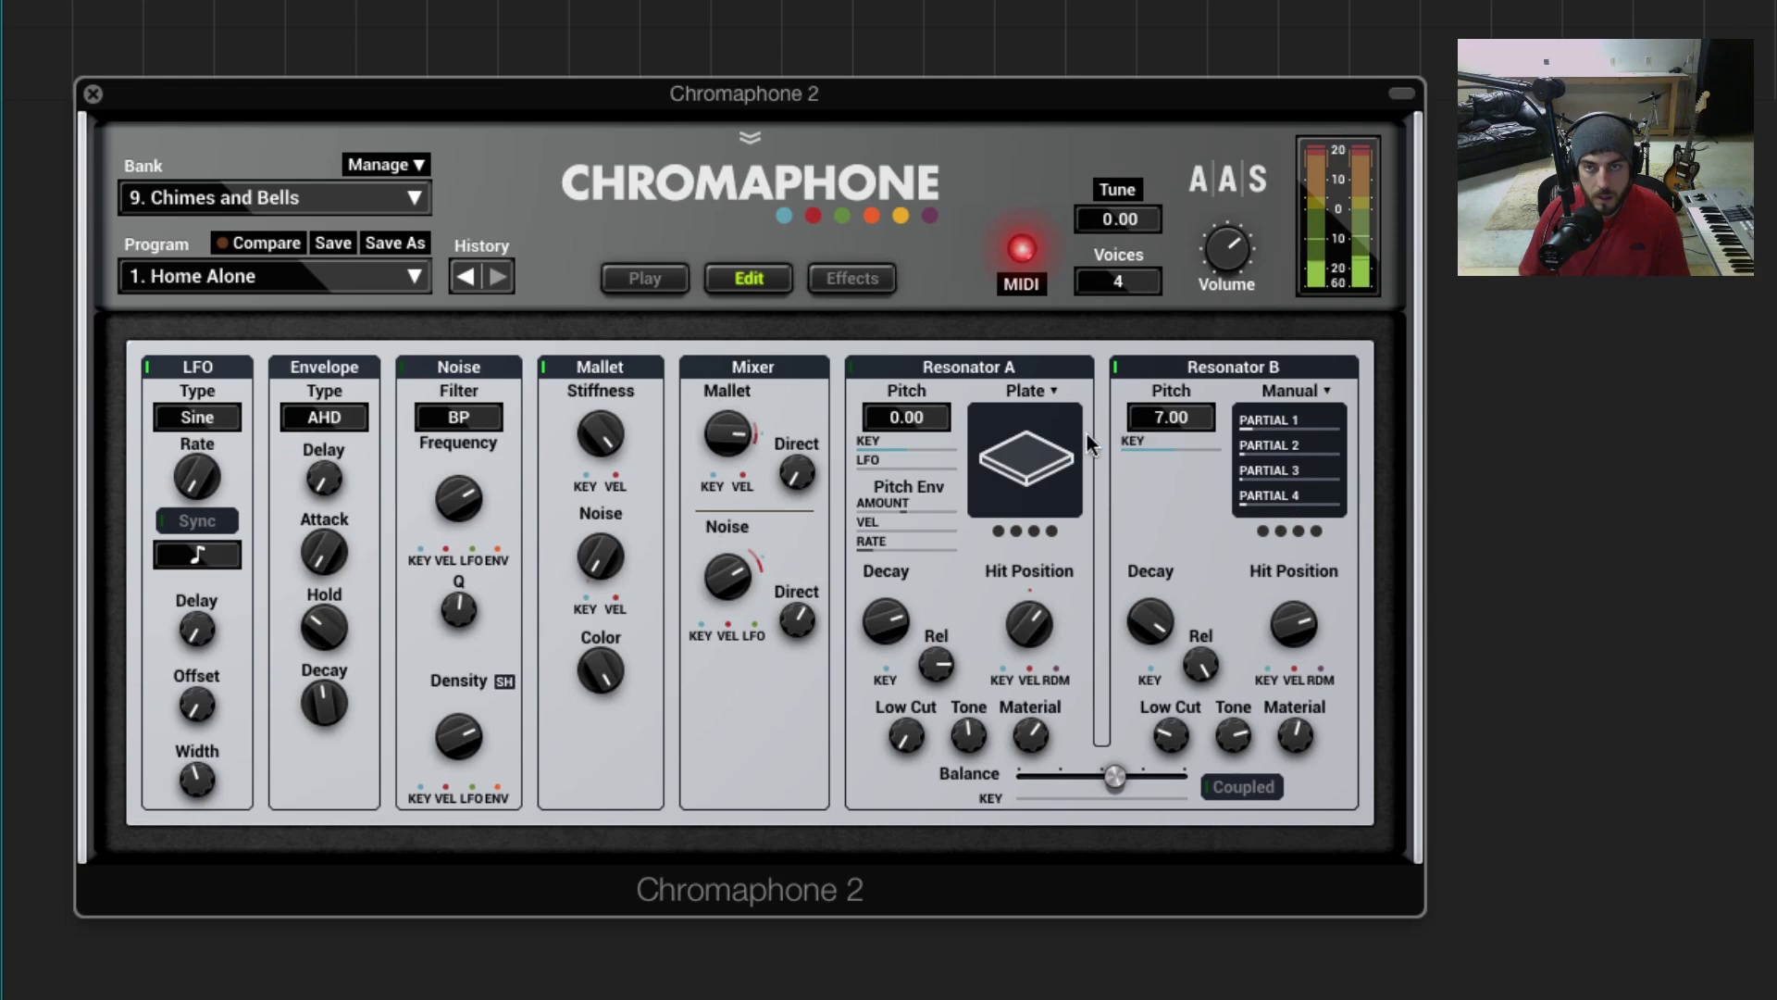
{"action": "left_click", "coordinate": [1165, 448]}
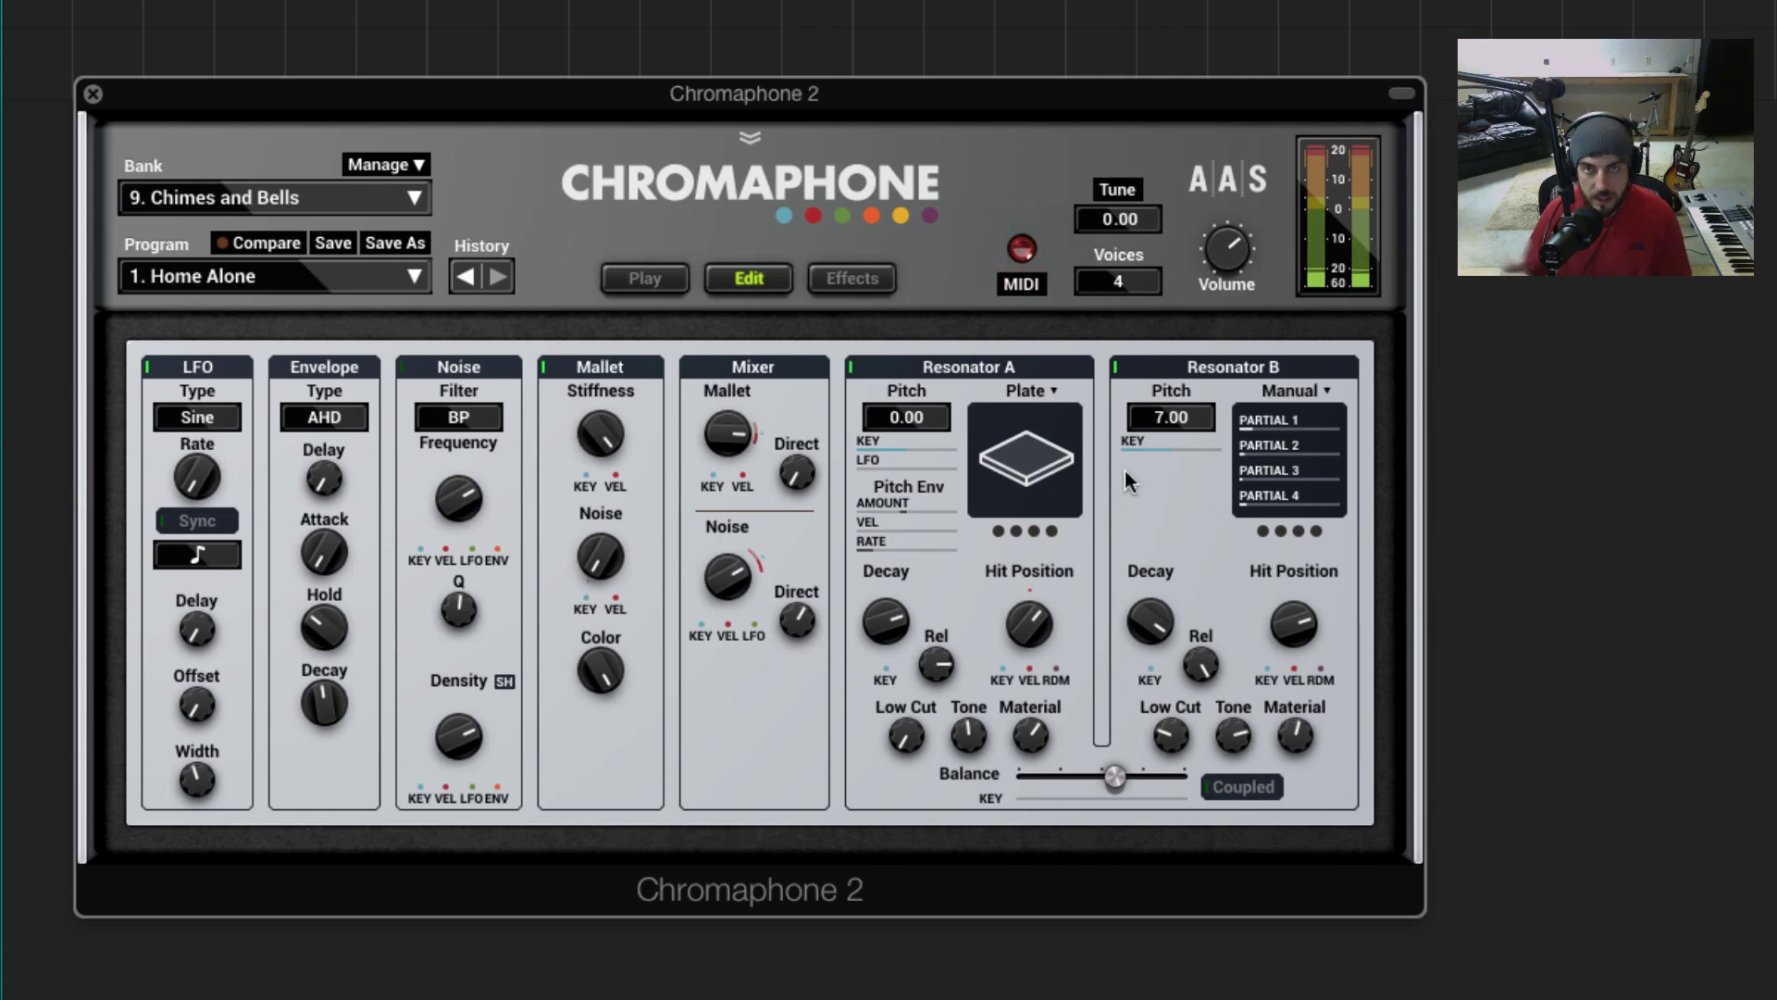
{"action": "mouse_move", "coordinate": [1110, 783]}
{"action": "left_mouse_down"}
{"action": "mouse_move", "coordinate": [1017, 779]}
{"action": "mouse_move", "coordinate": [1425, 806]}
{"action": "mouse_move", "coordinate": [1108, 785]}
{"action": "left_mouse_up"}
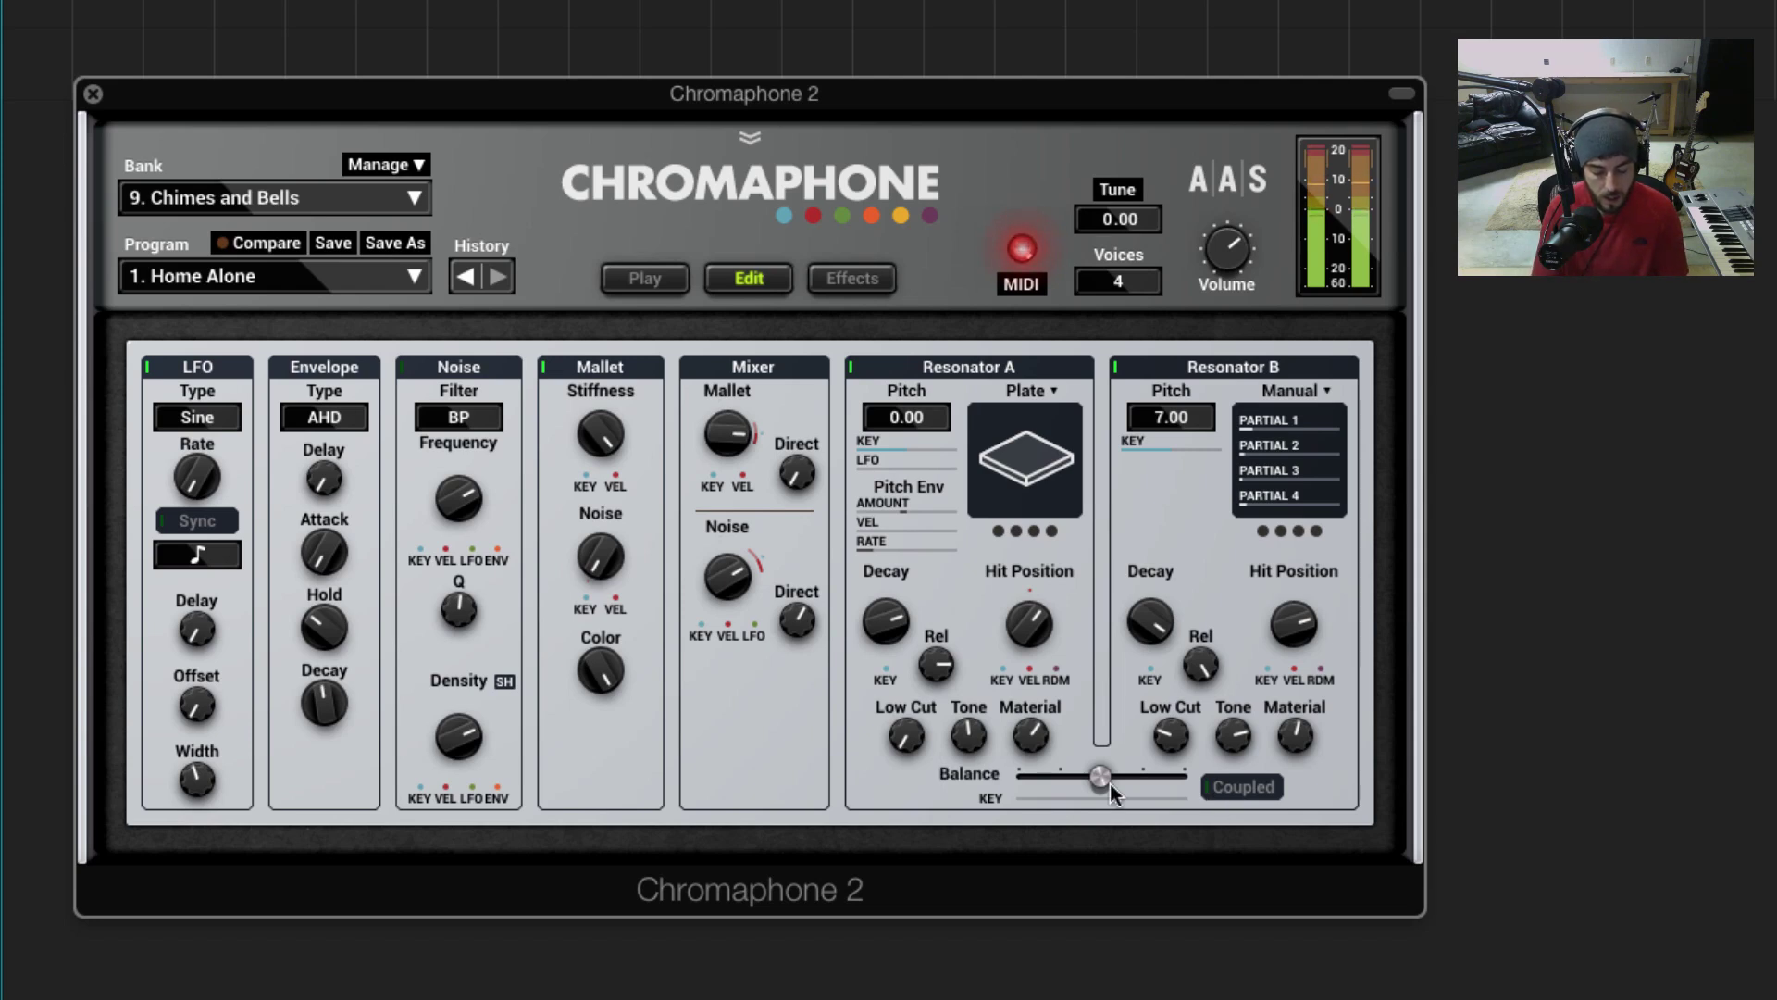
Set the reverb size to Large Hall and adjust its decay, diffusion, low and high settings.
{"action": "left_click", "coordinate": [858, 281]}
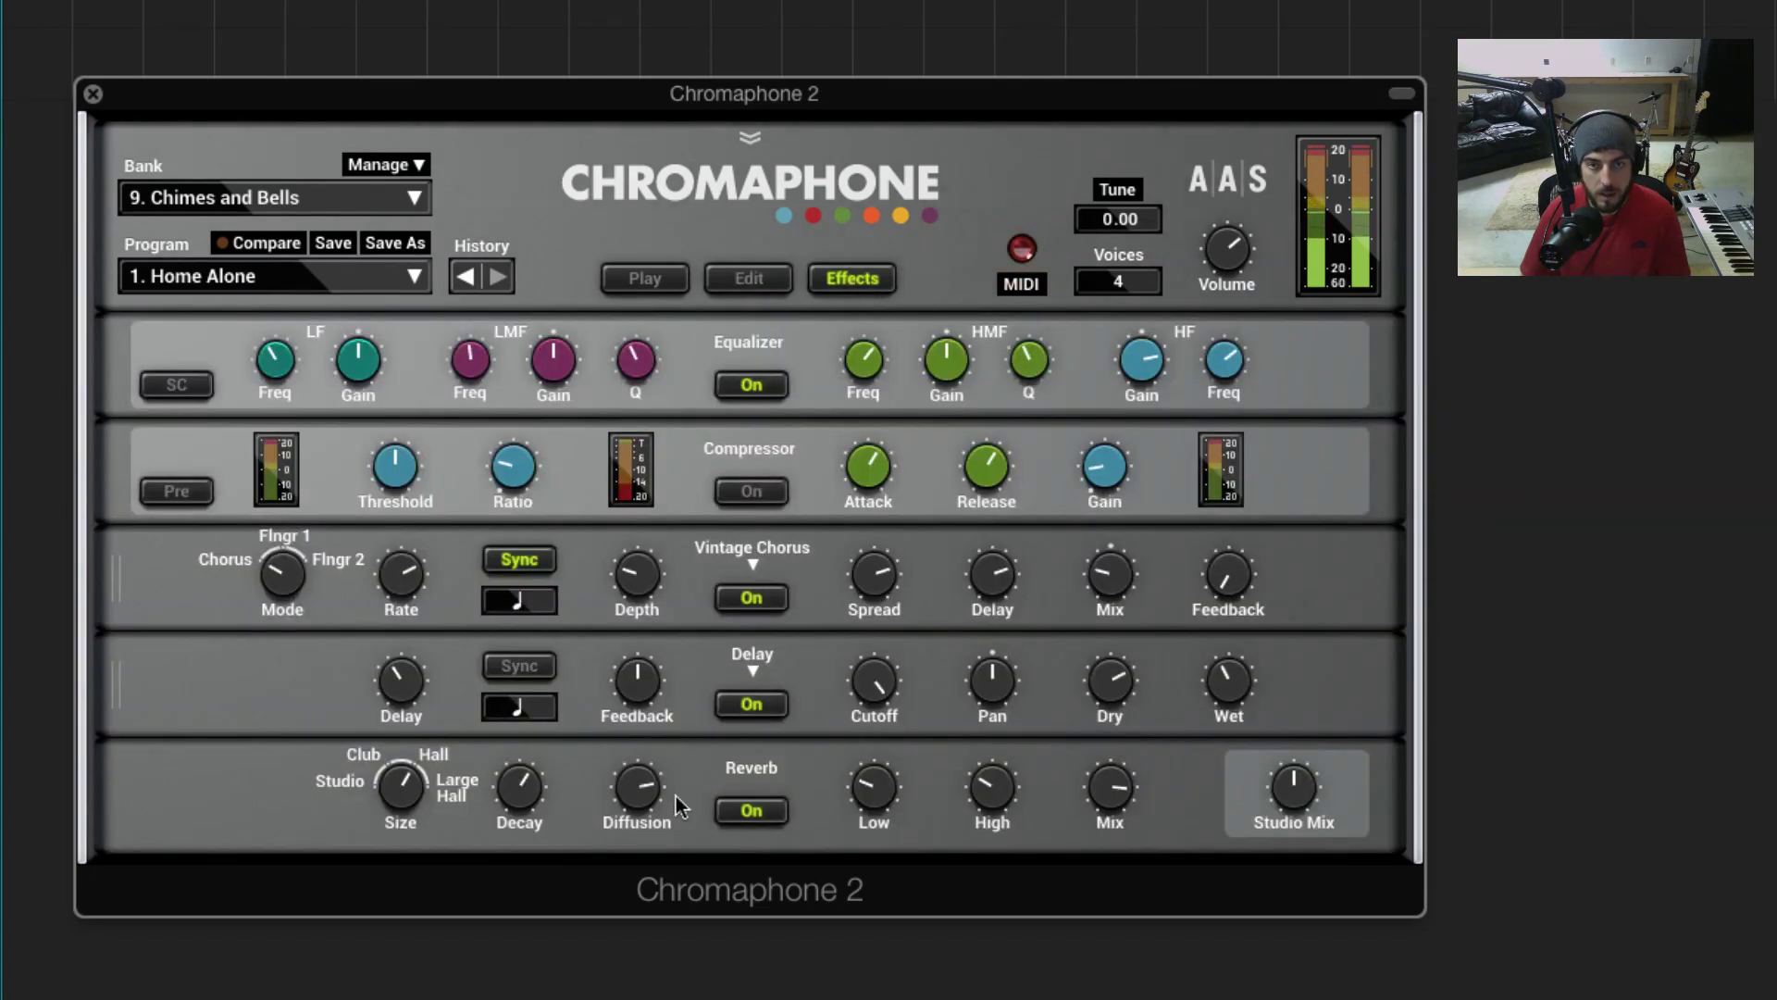
{"action": "left_click", "coordinate": [458, 788]}
{"action": "left_click_drag", "start_coordinate": [949, 794], "coordinate": [1046, 787]}
{"action": "left_click_drag", "start_coordinate": [902, 780], "coordinate": [902, 804]}
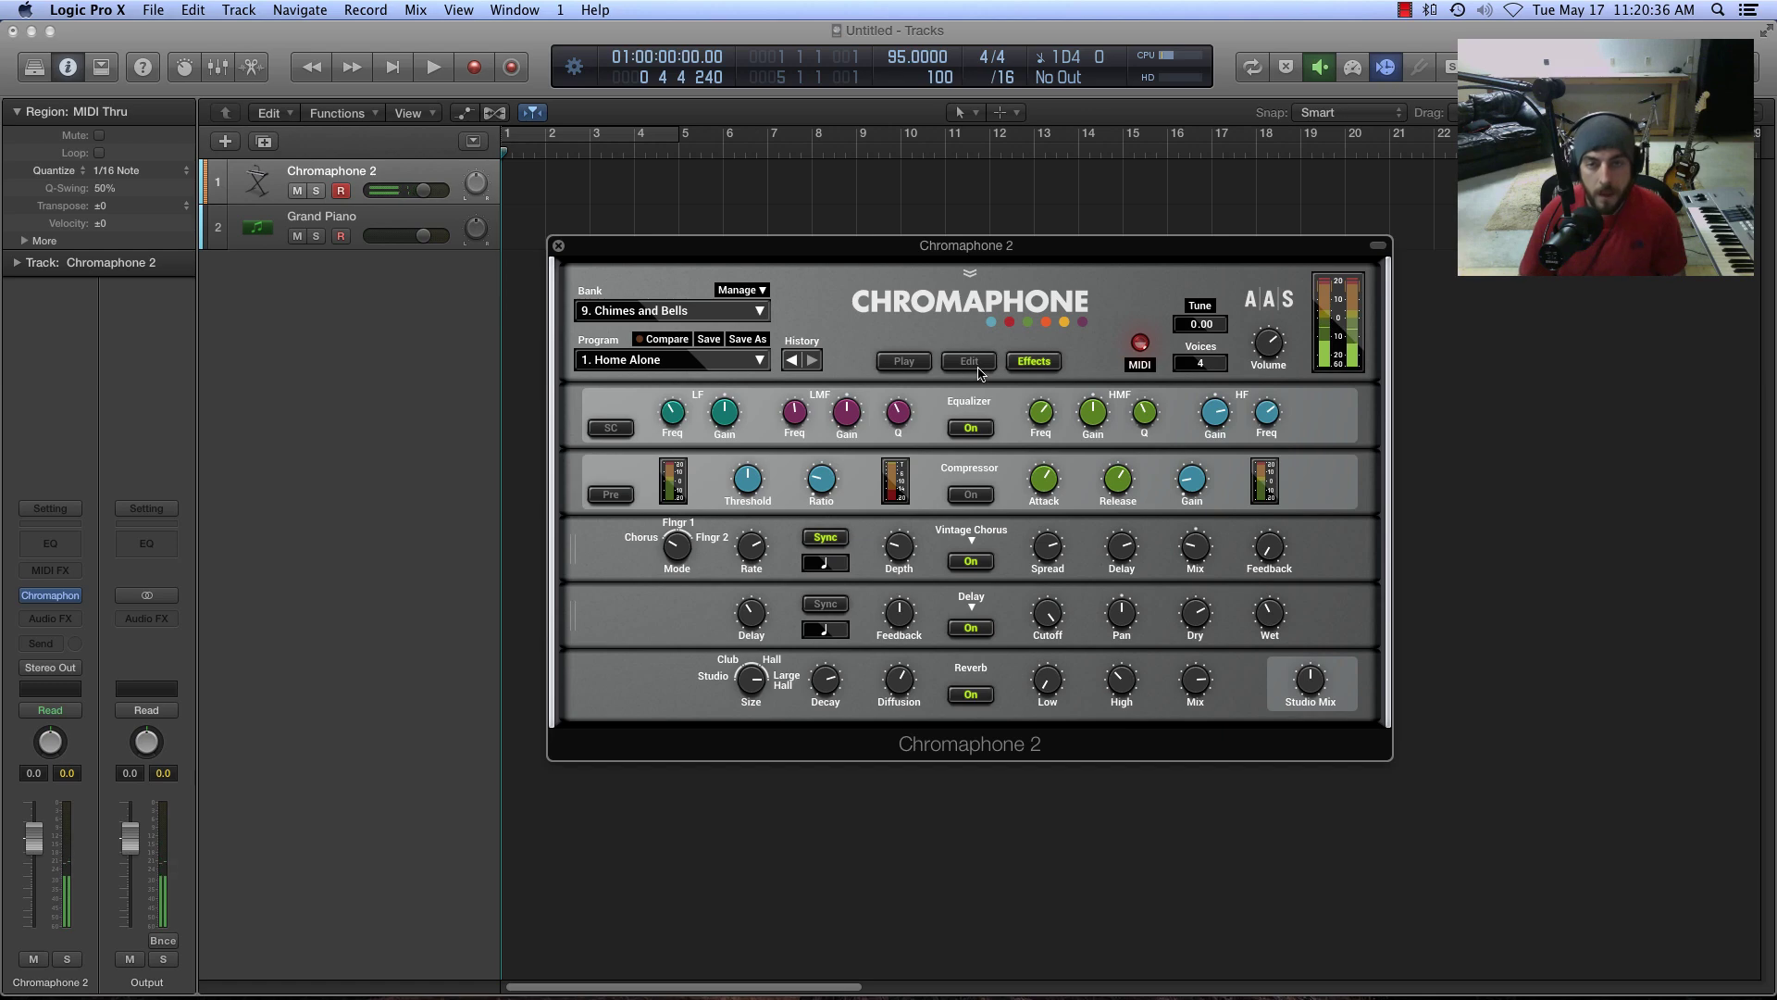
Return to the sound-editing view and lower Resonator A's Material setting.
{"action": "left_click", "coordinate": [971, 363]}
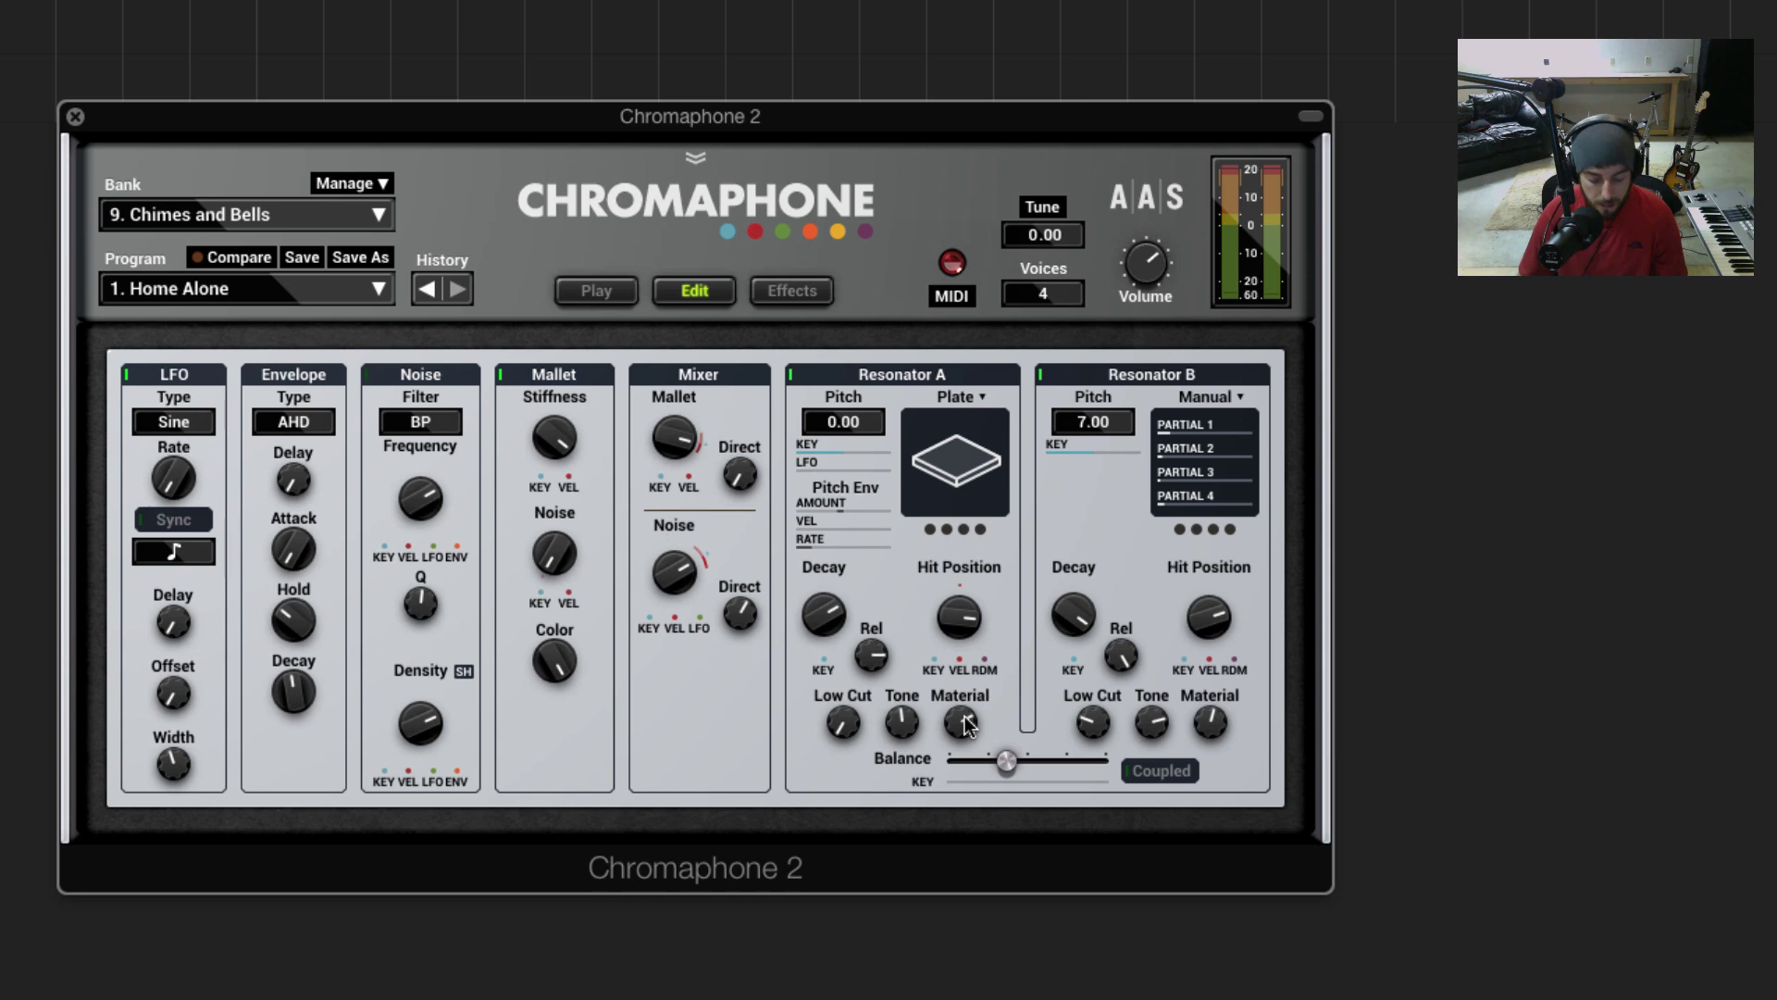
{"action": "left_click_drag", "start_coordinate": [965, 723], "coordinate": [966, 774]}
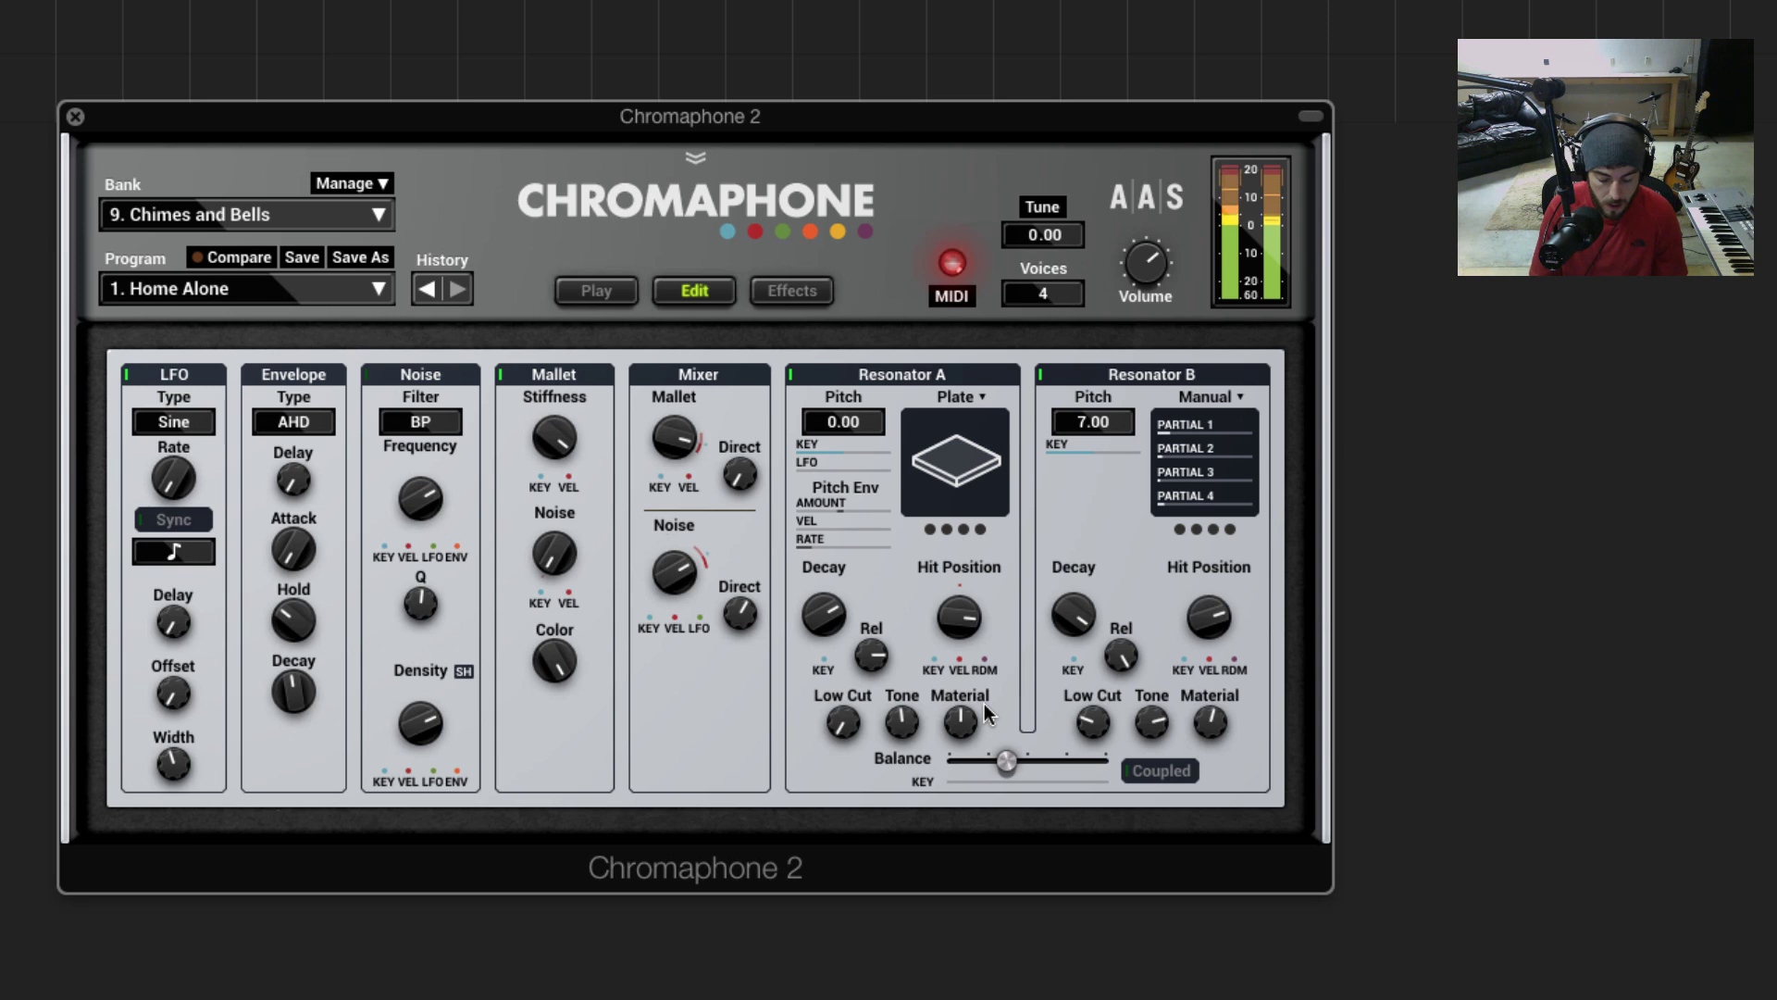
Shorten Resonator A's Decay and raise its Material setting, trying a lower Material first.
{"action": "left_click_drag", "start_coordinate": [958, 724], "coordinate": [963, 733]}
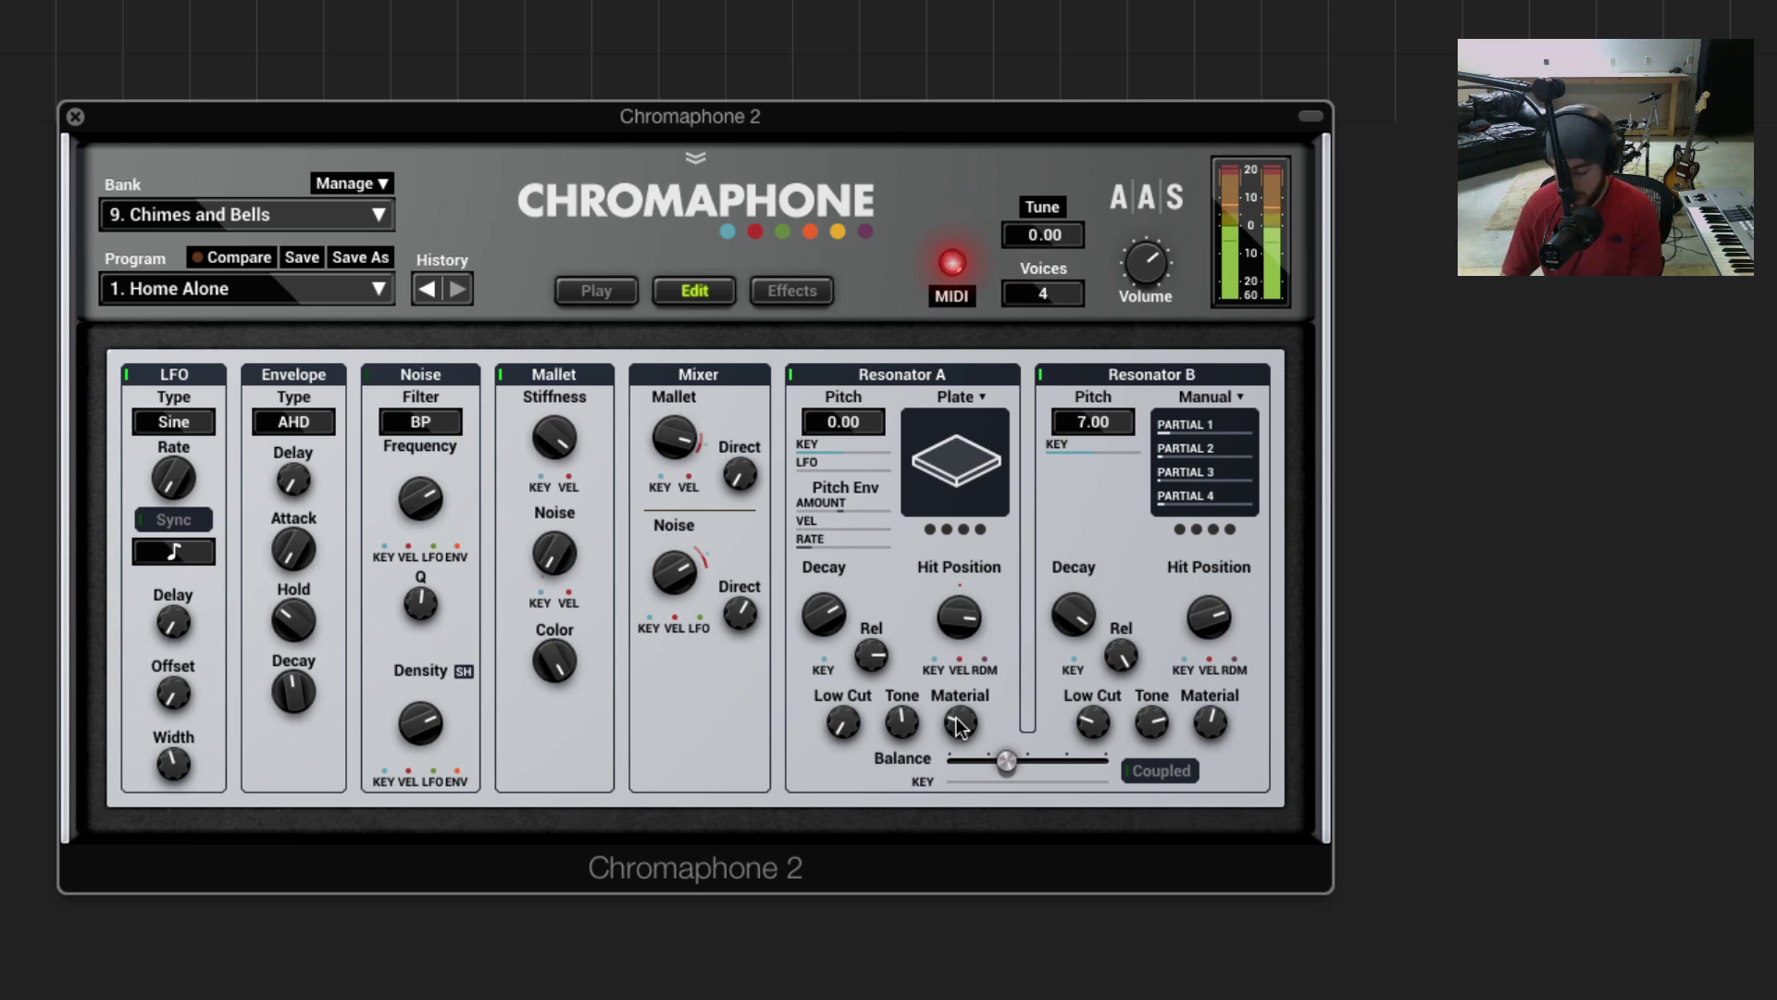
{"action": "left_click_drag", "start_coordinate": [960, 725], "coordinate": [967, 722]}
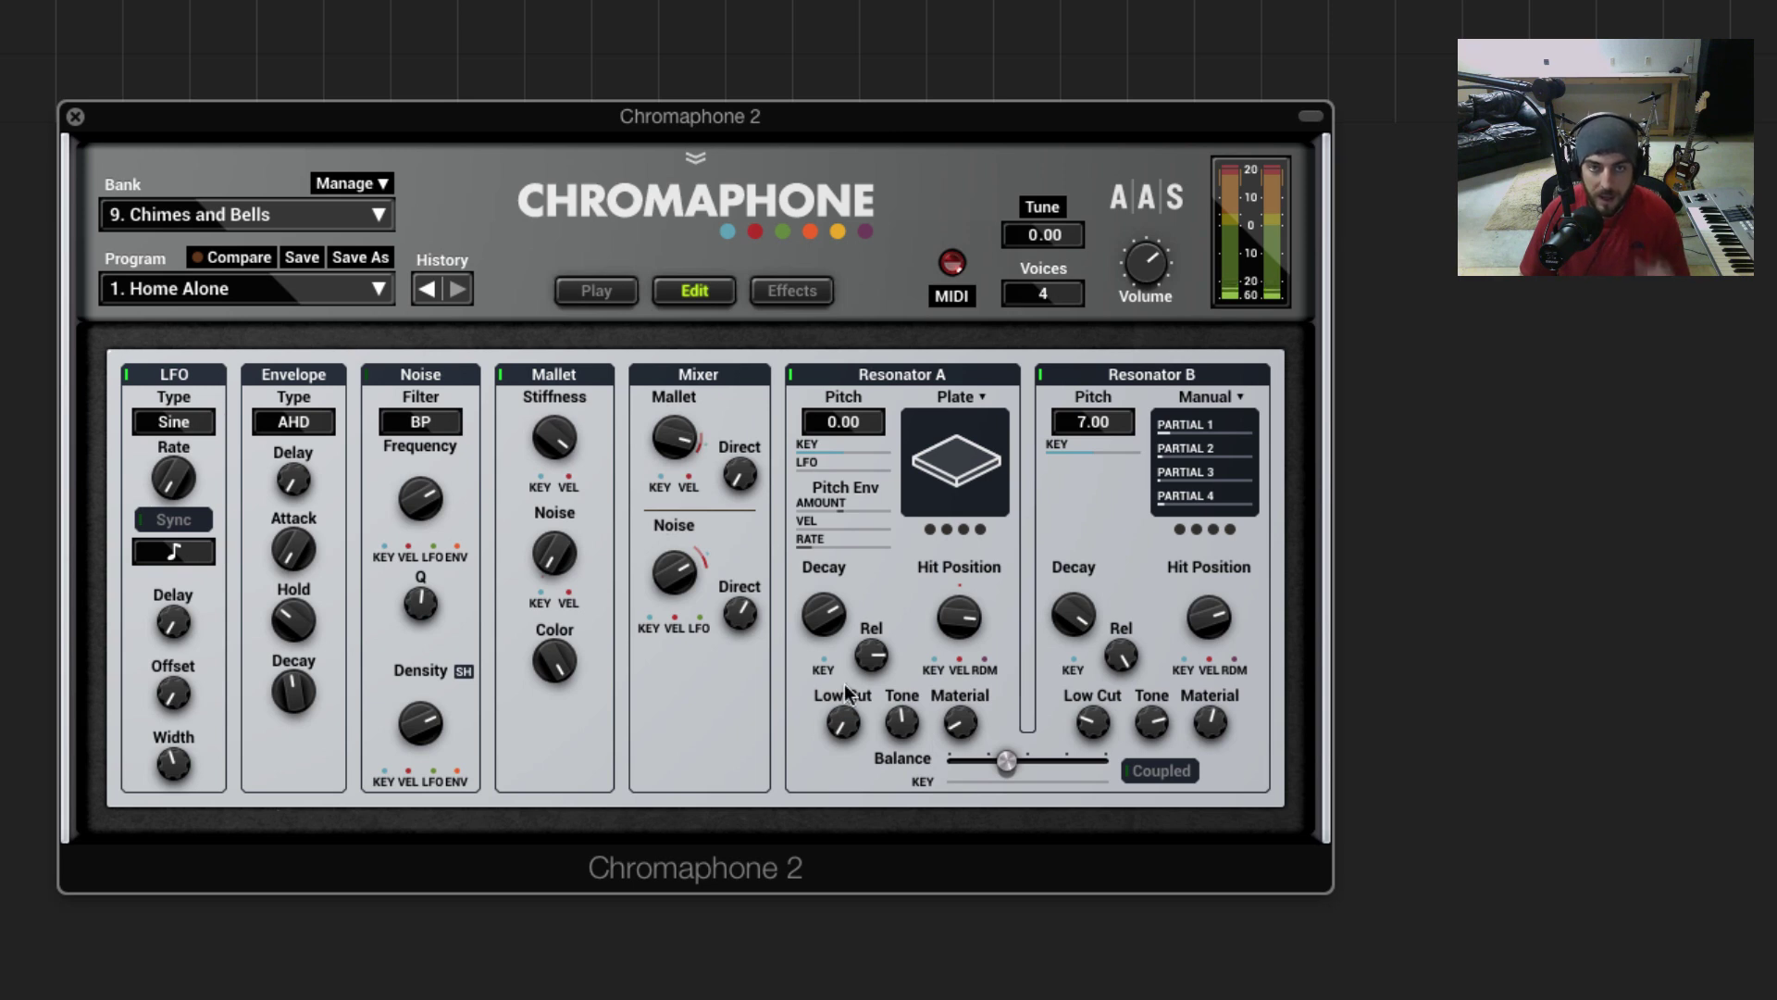
{"action": "left_click_drag", "start_coordinate": [822, 614], "coordinate": [752, 648]}
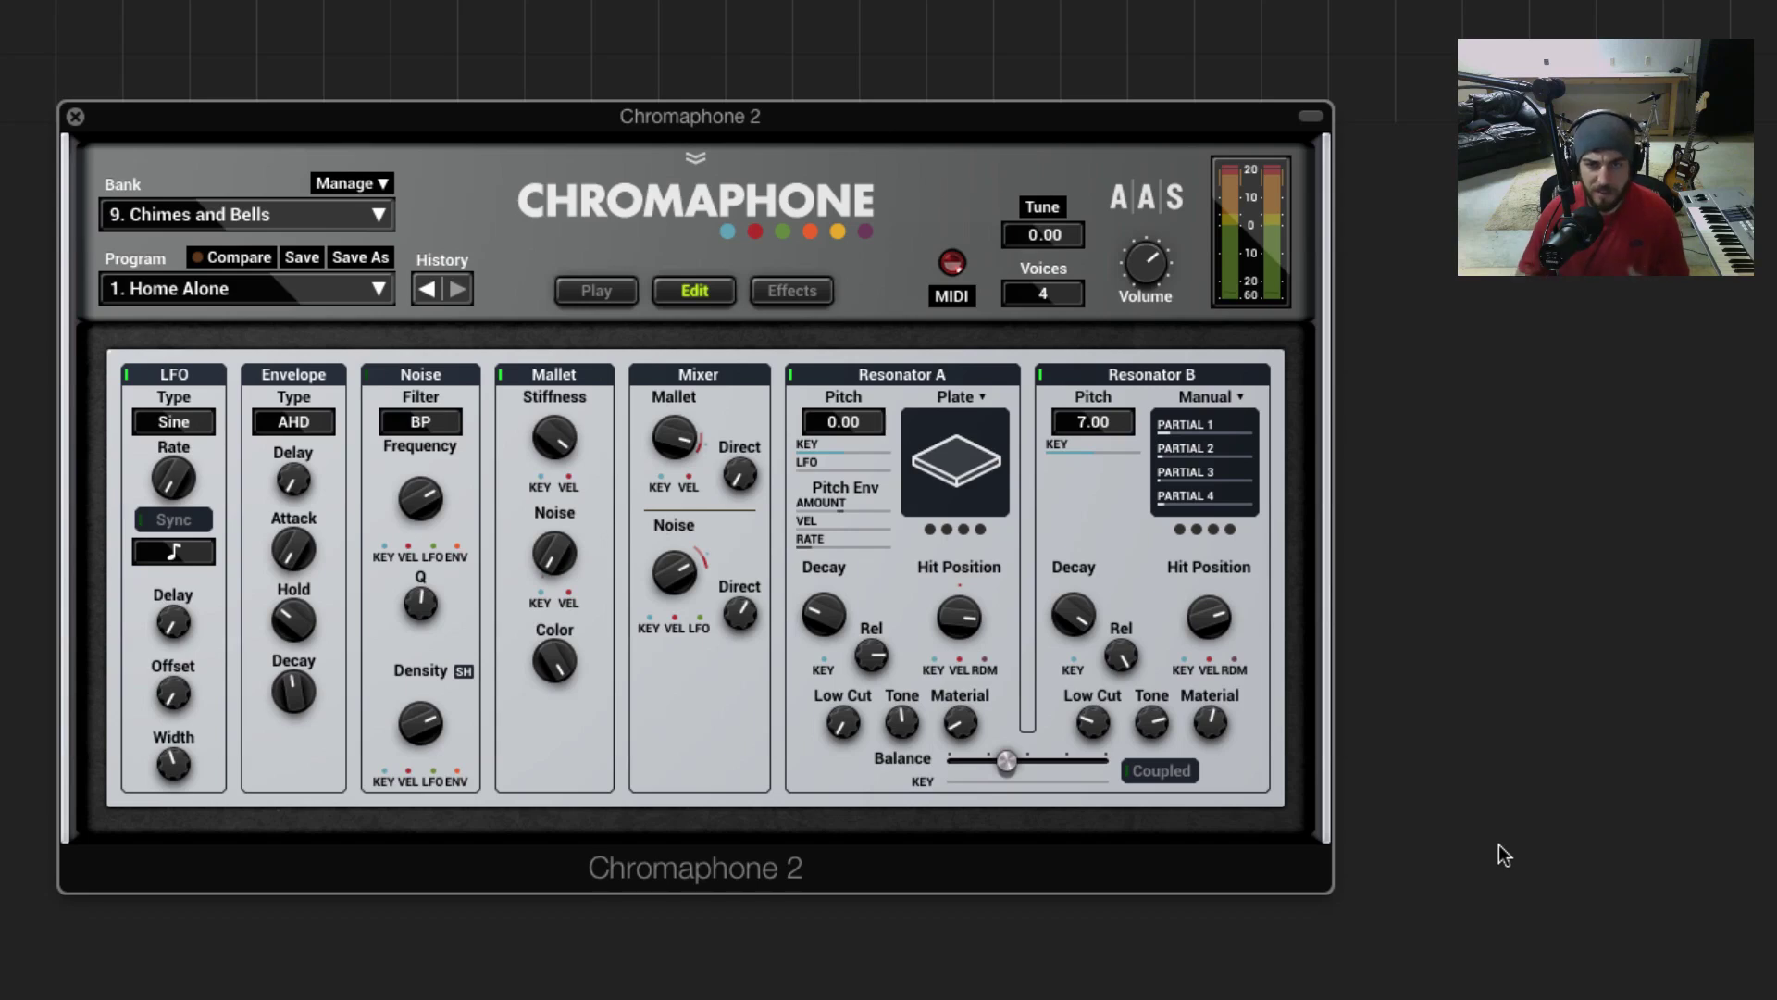
{"action": "mouse_move", "coordinate": [963, 723]}
{"action": "left_mouse_down"}
{"action": "mouse_move", "coordinate": [963, 701]}
{"action": "mouse_move", "coordinate": [965, 727]}
{"action": "left_mouse_up"}
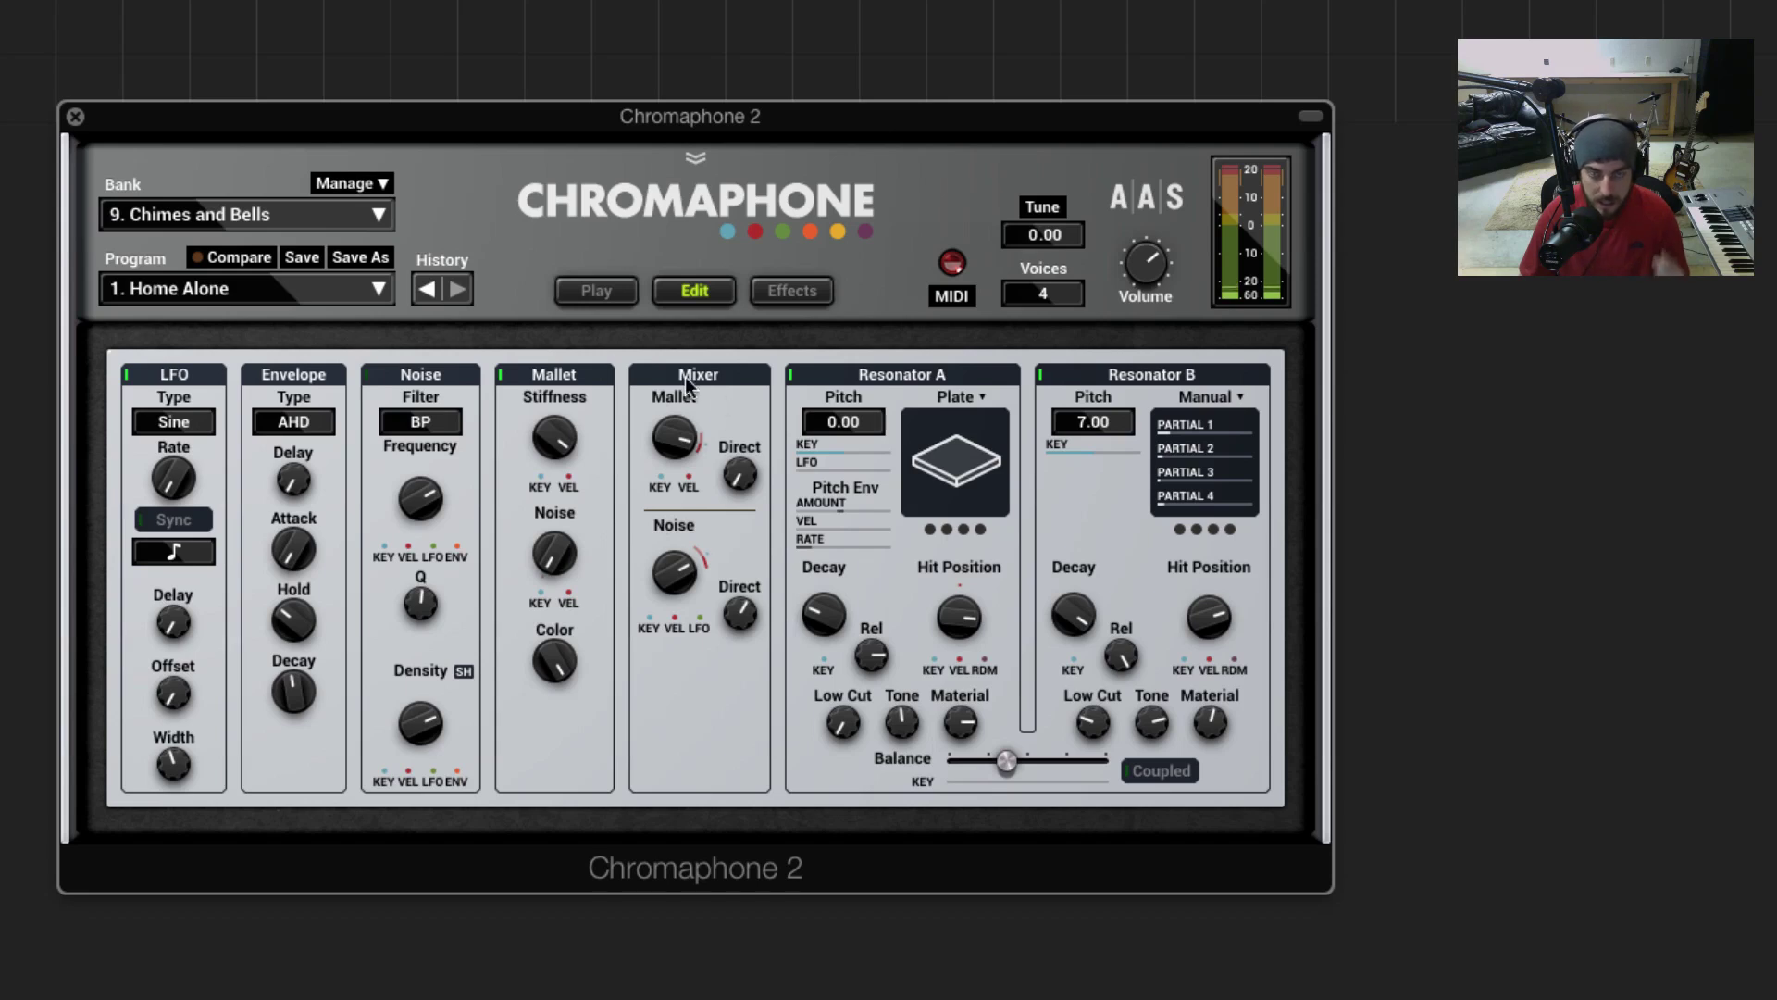
{"action": "left_click", "coordinate": [198, 288]}
{"action": "scroll", "coordinate": [254, 556], "scroll_direction": "down", "scroll_amount": 1}
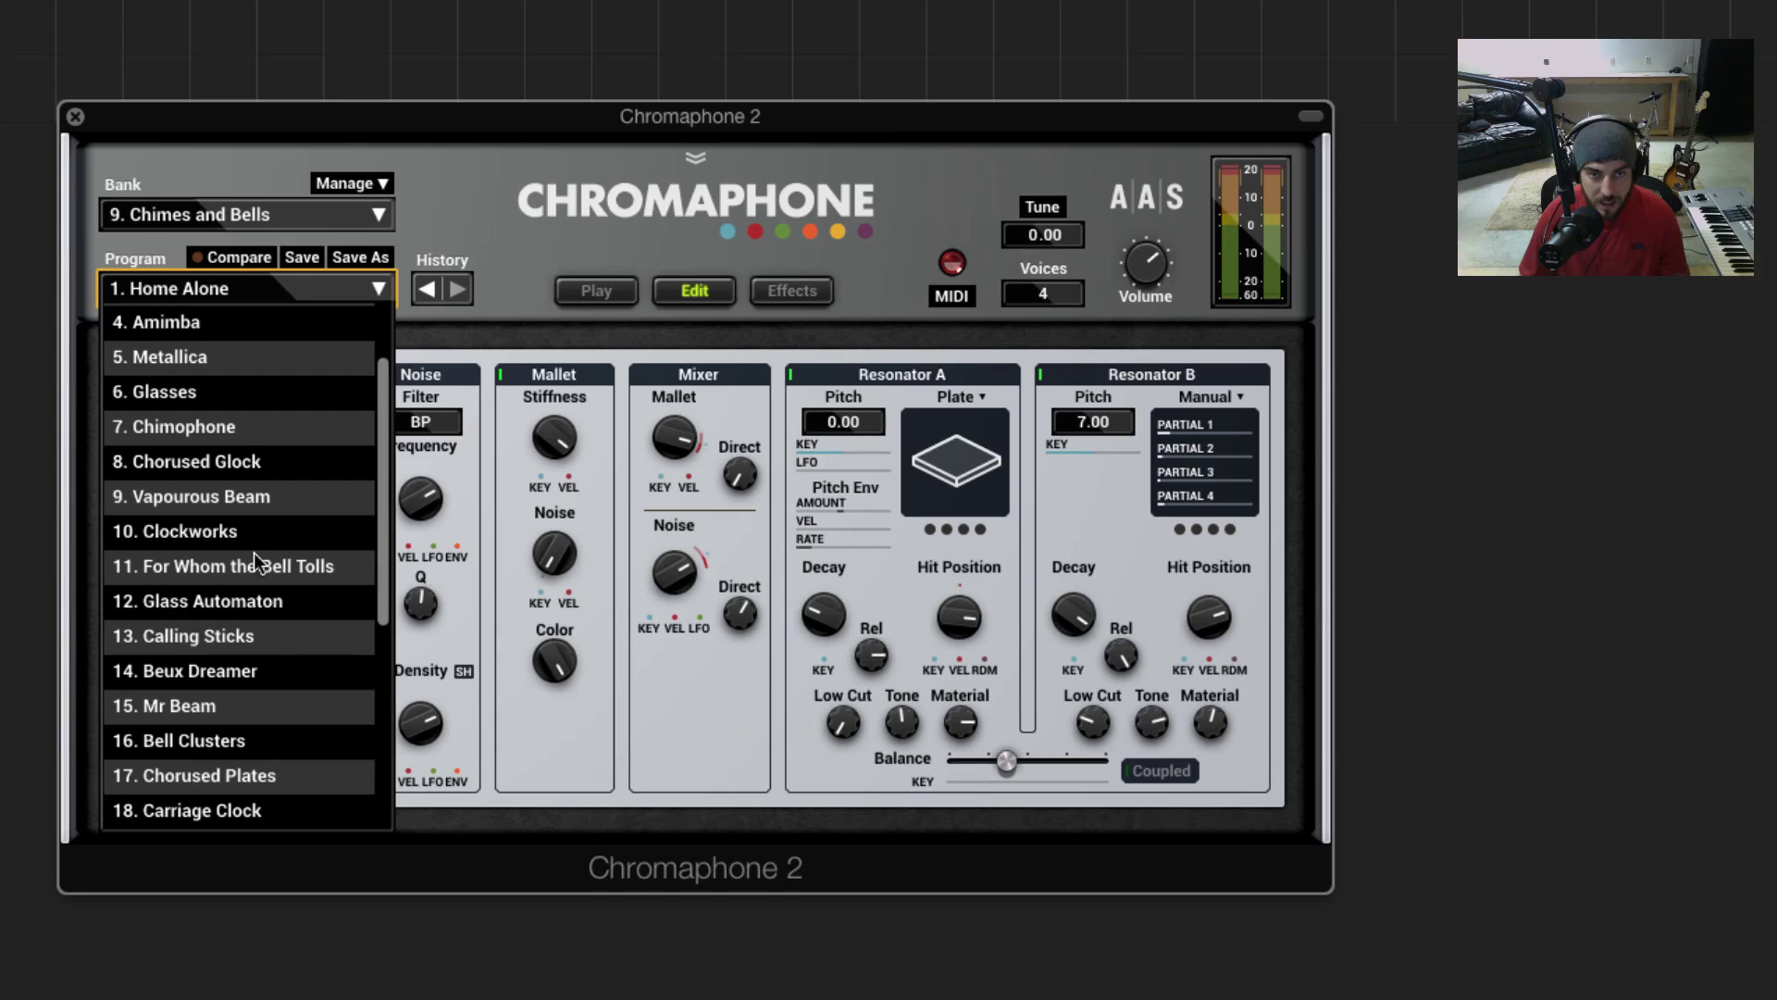
{"action": "scroll", "coordinate": [269, 551], "scroll_direction": "up", "scroll_amount": 1}
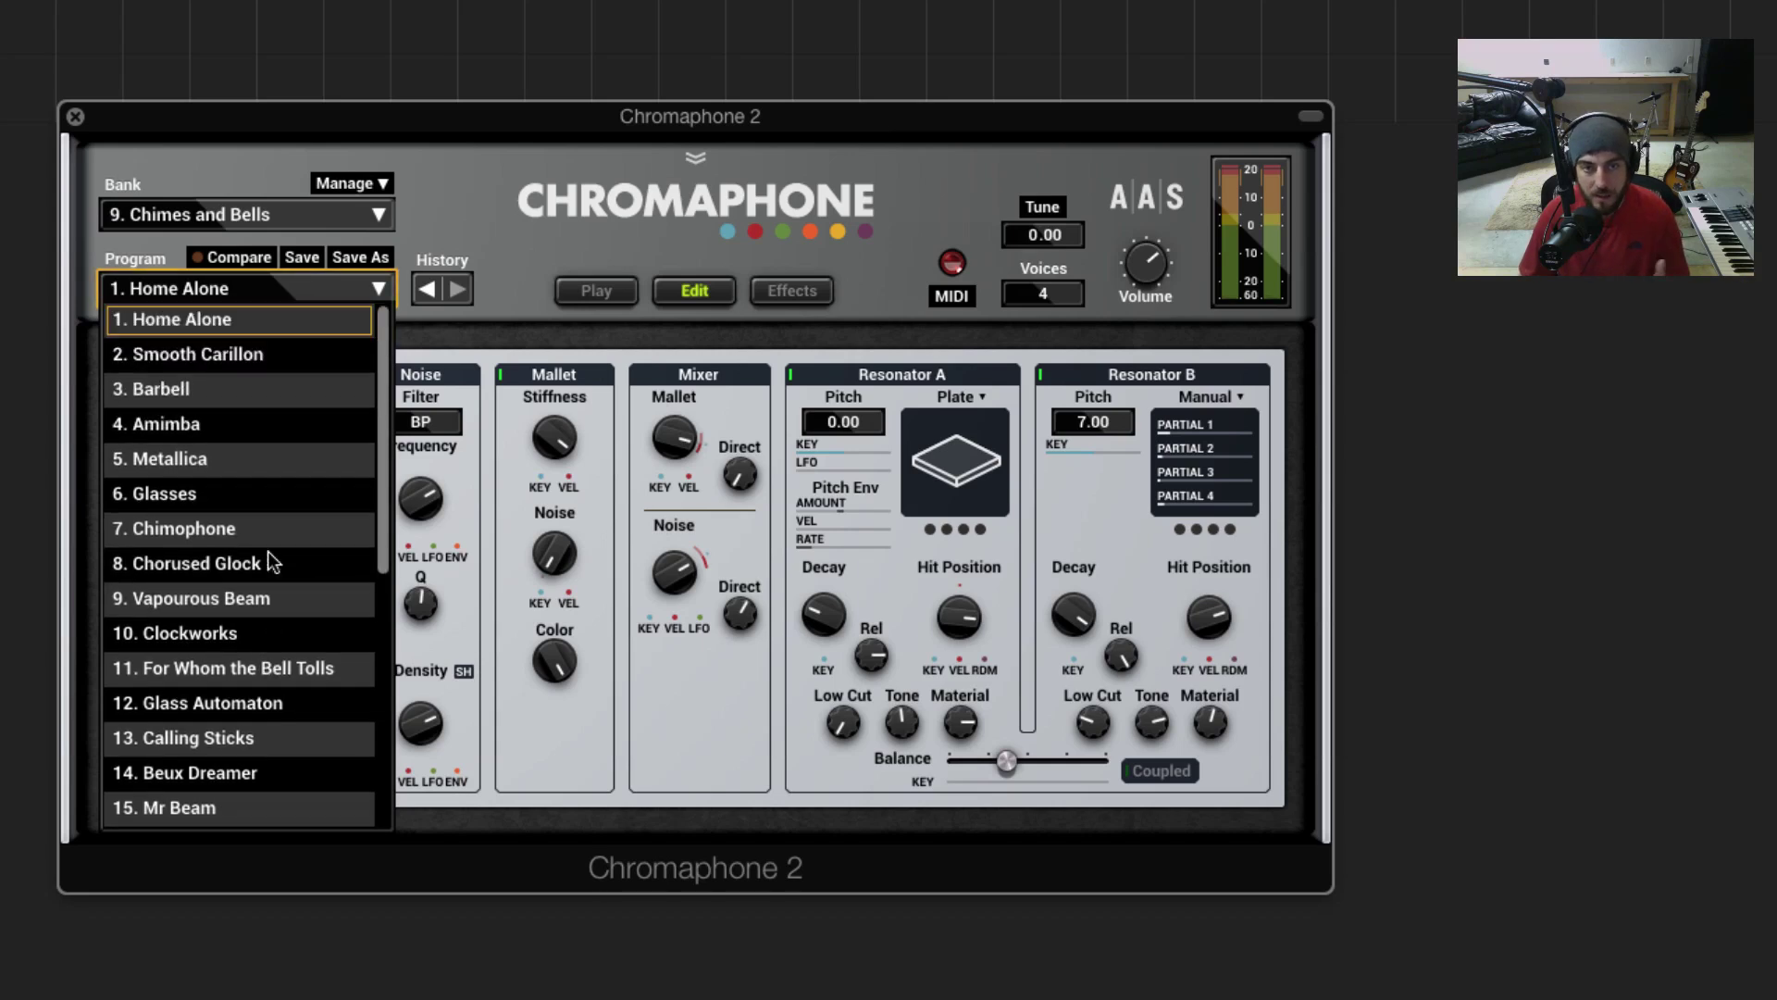
{"action": "left_click", "coordinate": [1157, 492]}
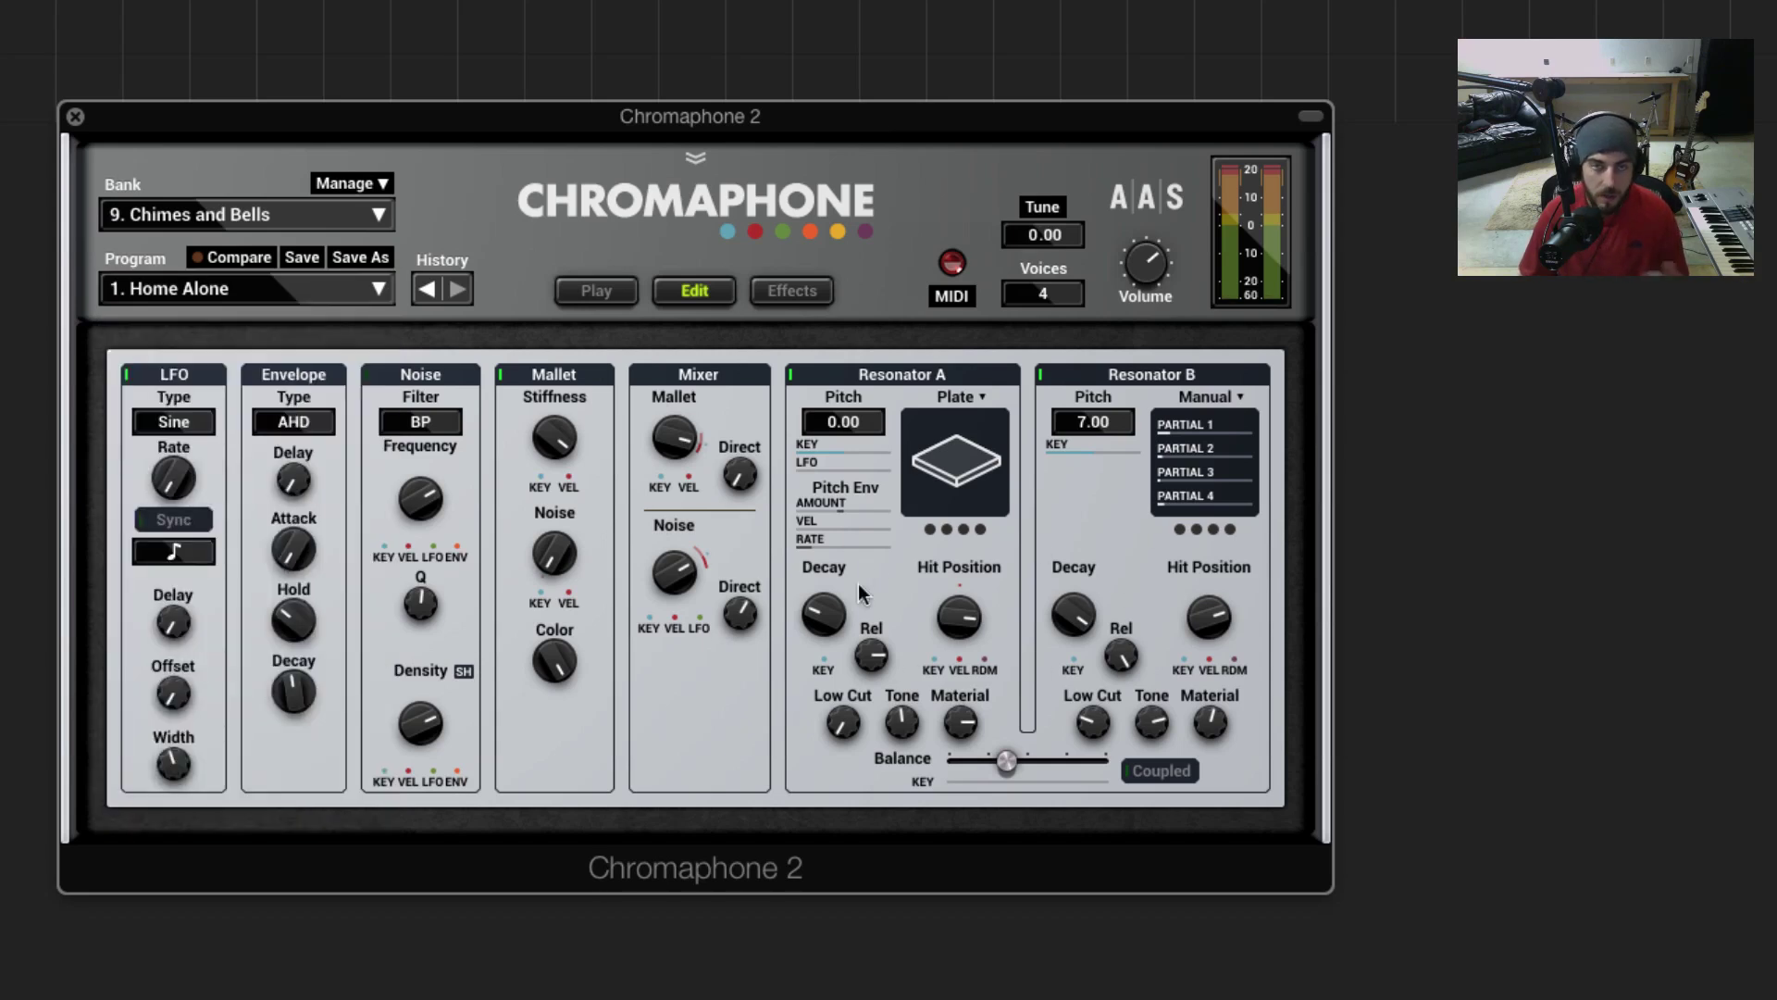
{"action": "left_click", "coordinate": [961, 396]}
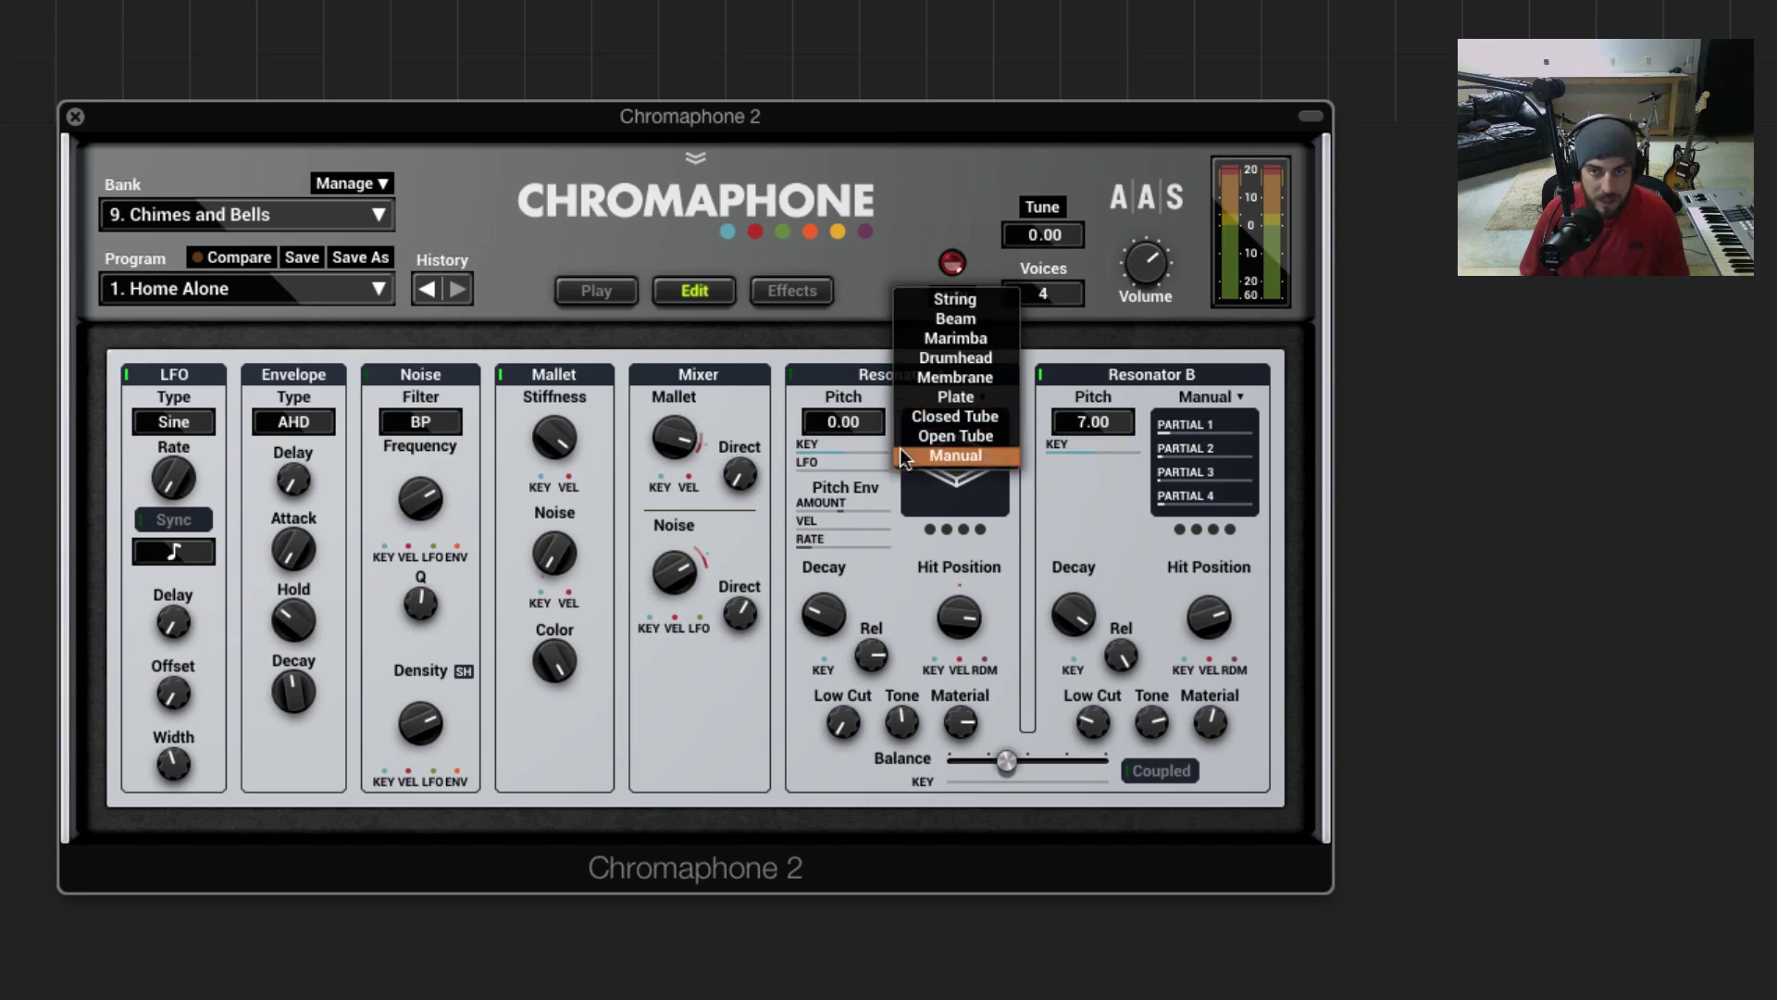
{"action": "left_click", "coordinate": [992, 546]}
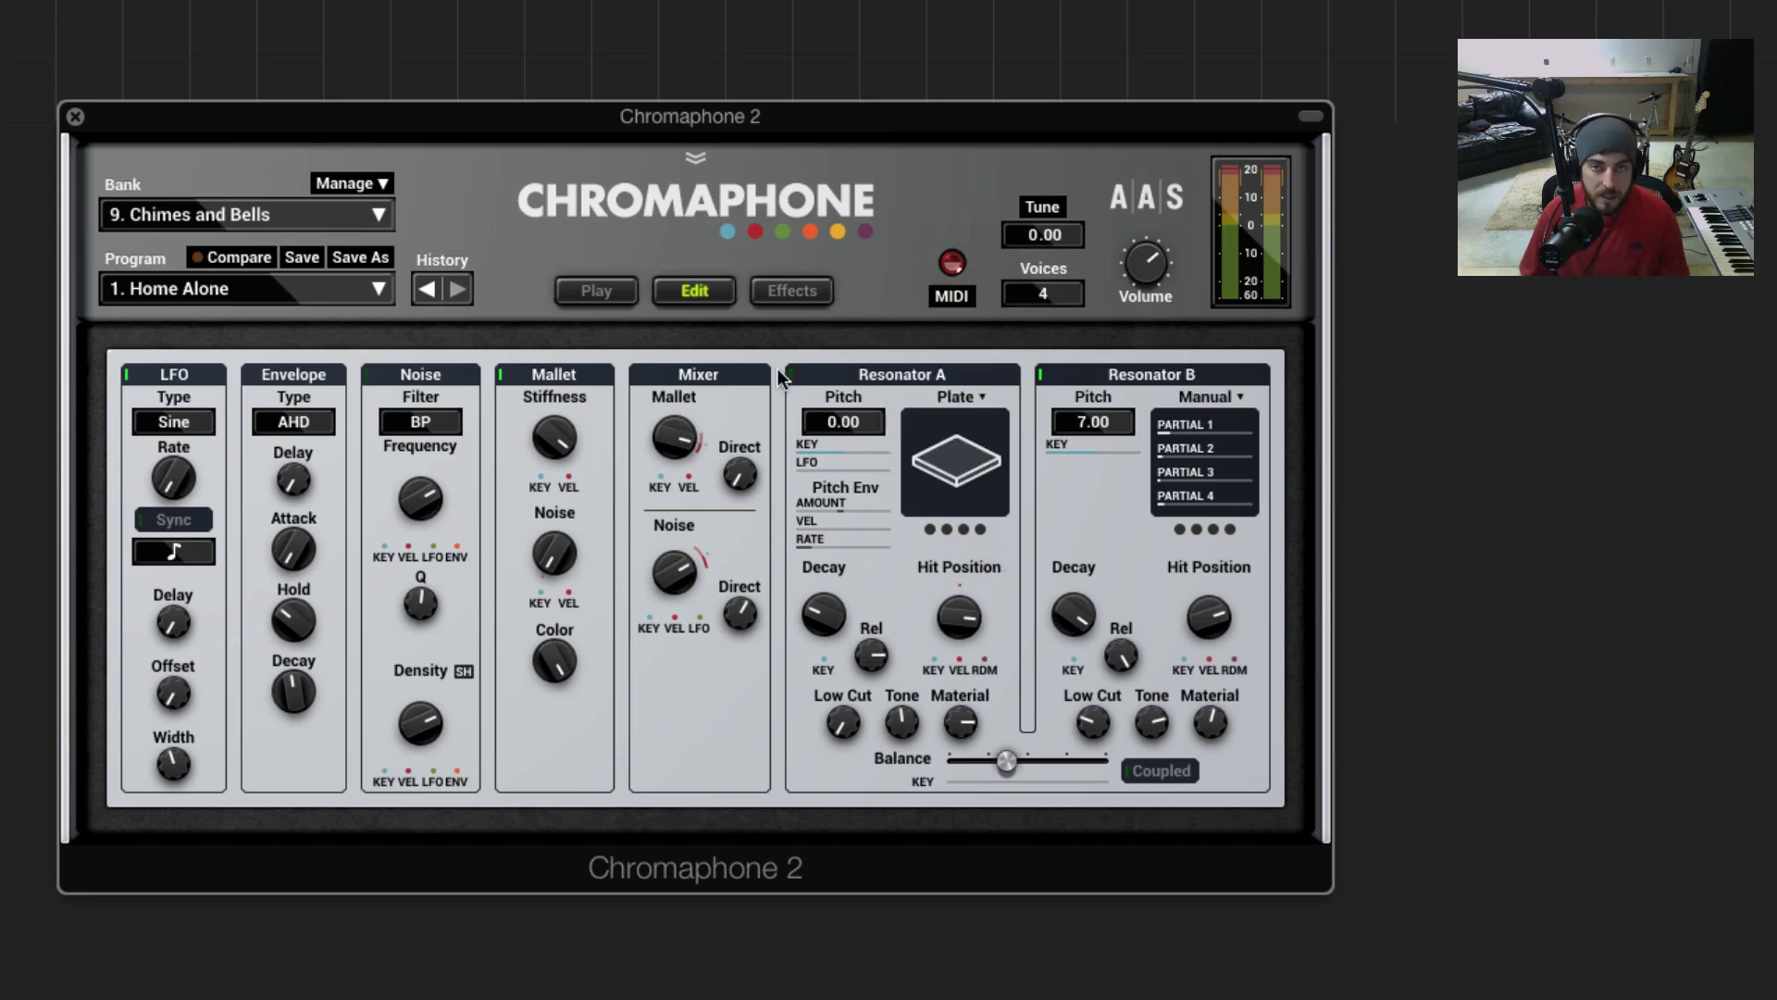